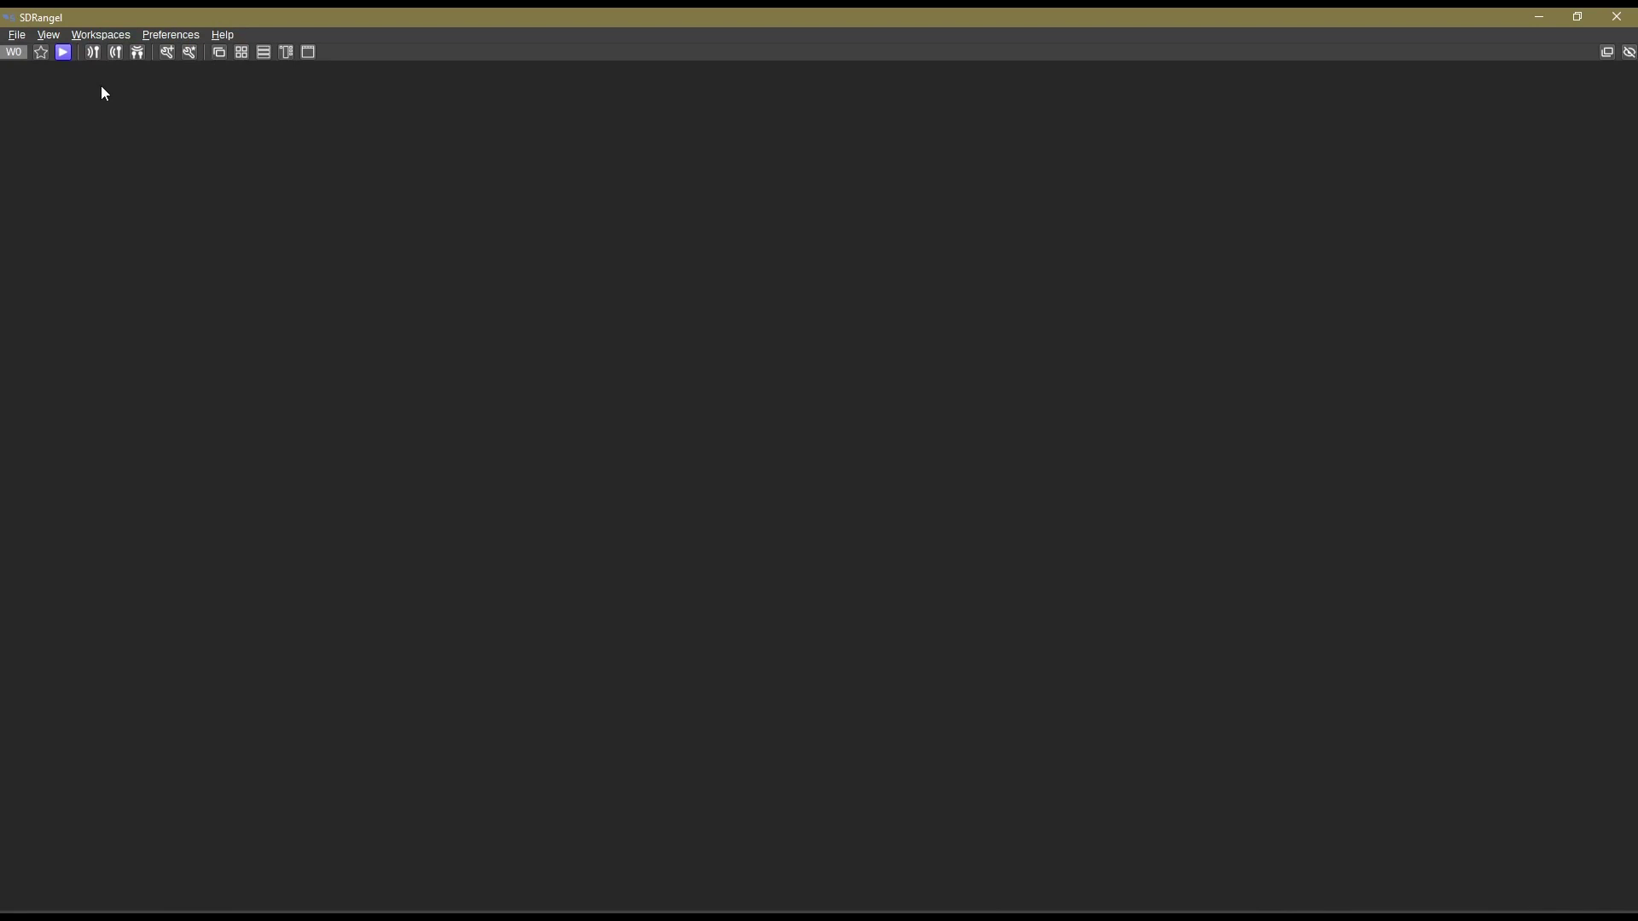
# Open the list of saved configurations from the toolbar
pyautogui.click(41, 54)
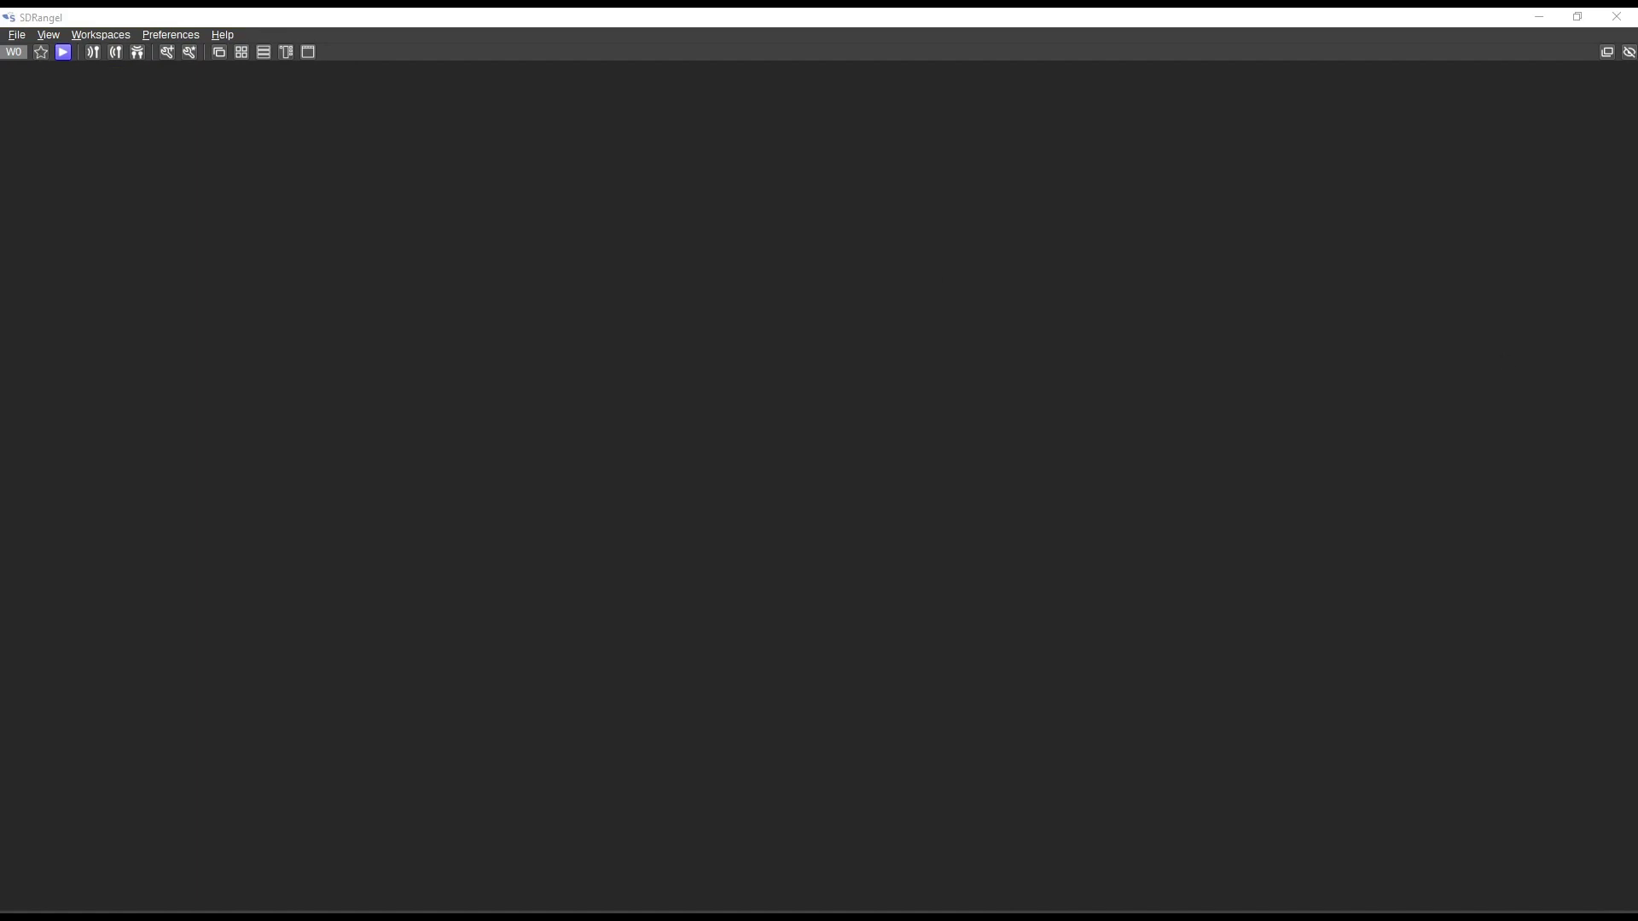
# Load the saved ADS-B configuration listed under RTL SDR
pyautogui.moveTo(1637, 271); pyautogui.dragTo(867, 261)
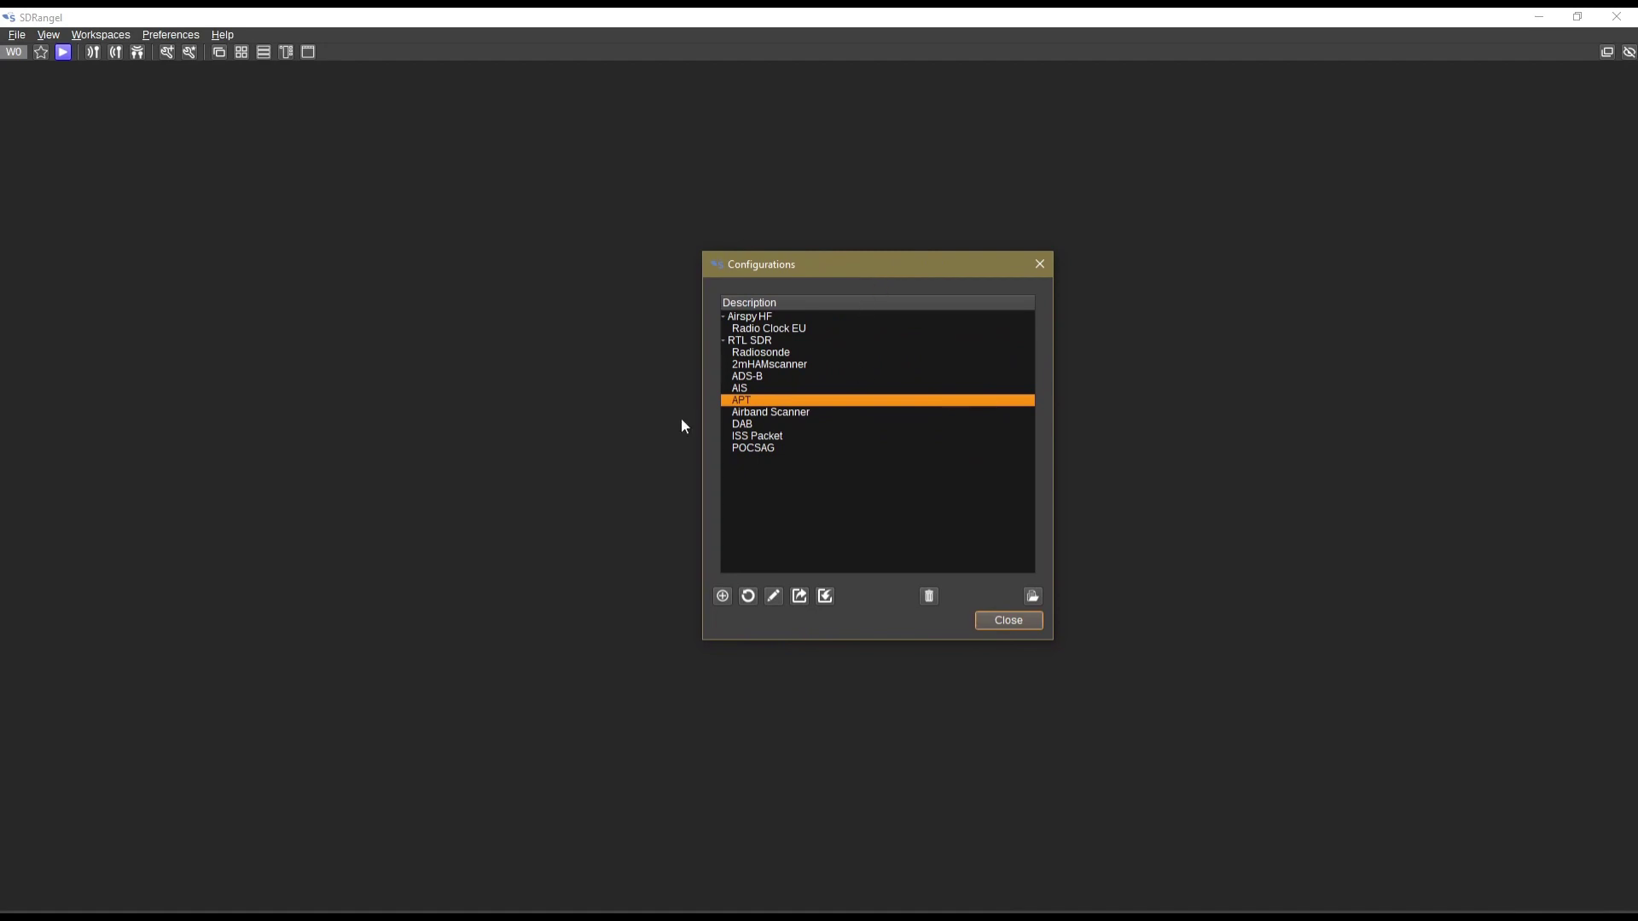
pyautogui.click(750, 380)
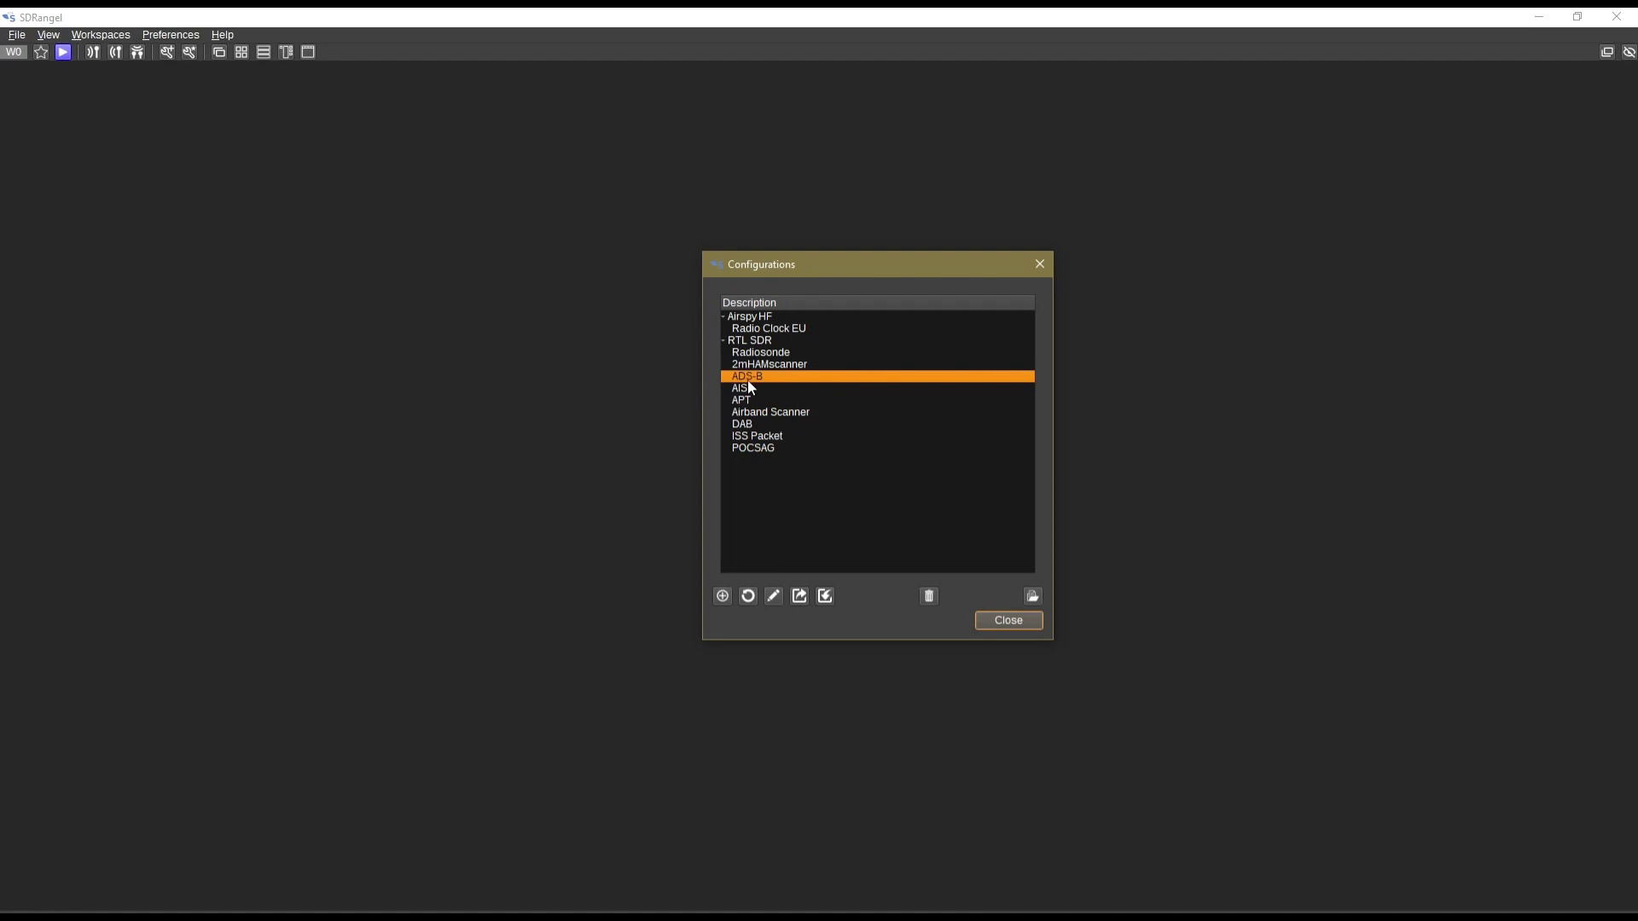
pyautogui.click(1029, 598)
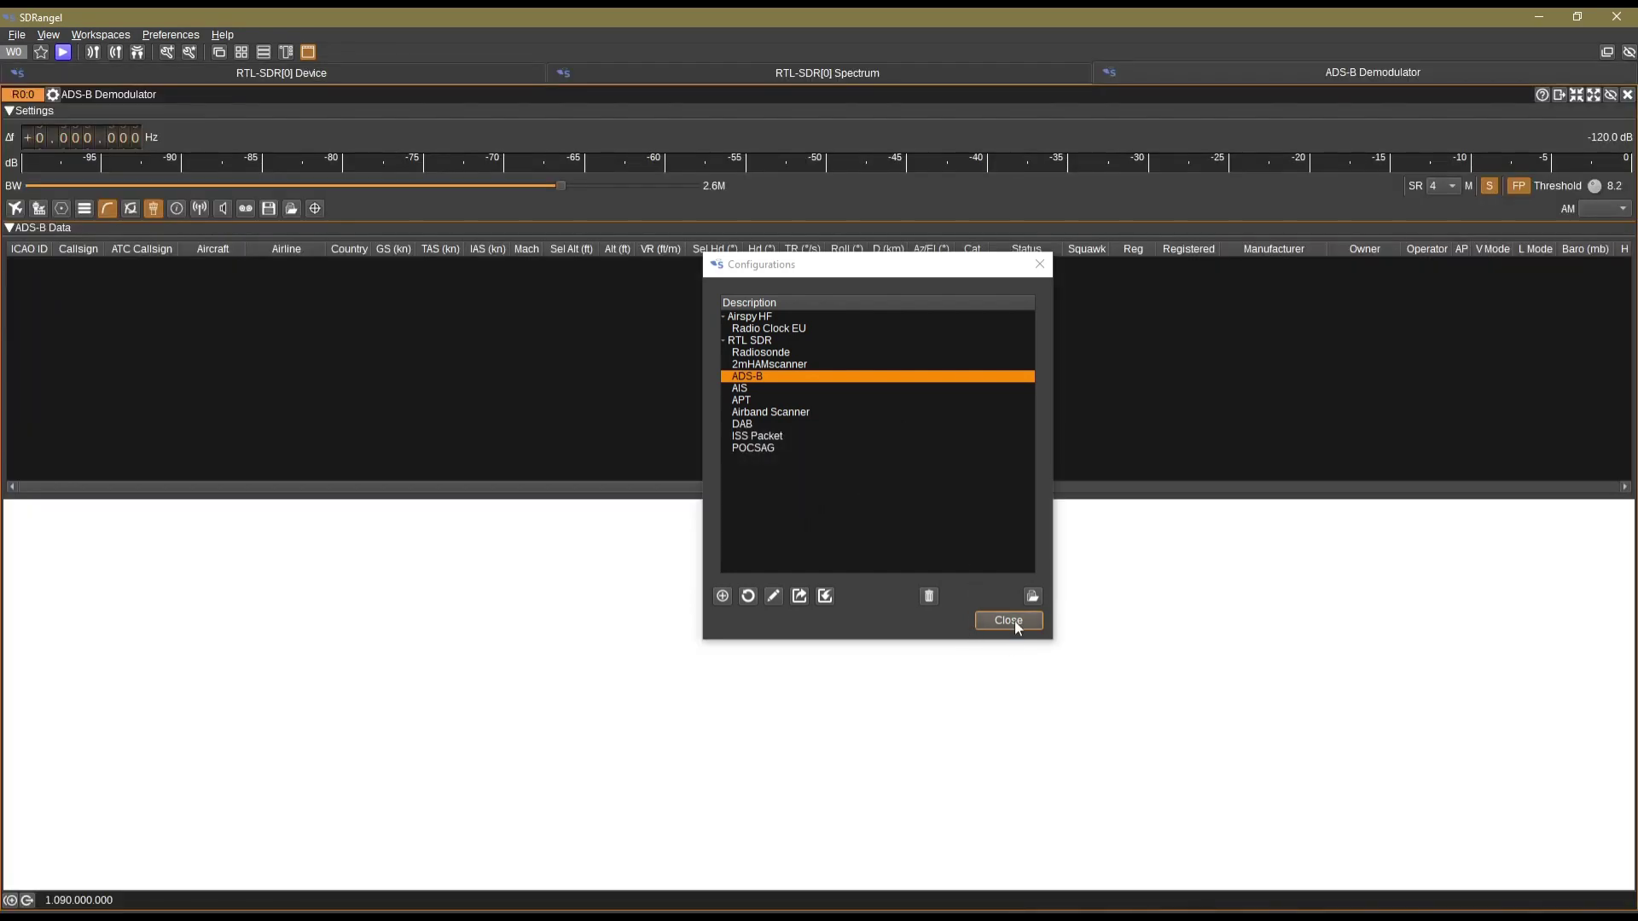
# Close the configurations list and show the RTL-SDR[0] device settings tuned to 1,090,000 kHz
pyautogui.click(1008, 621)
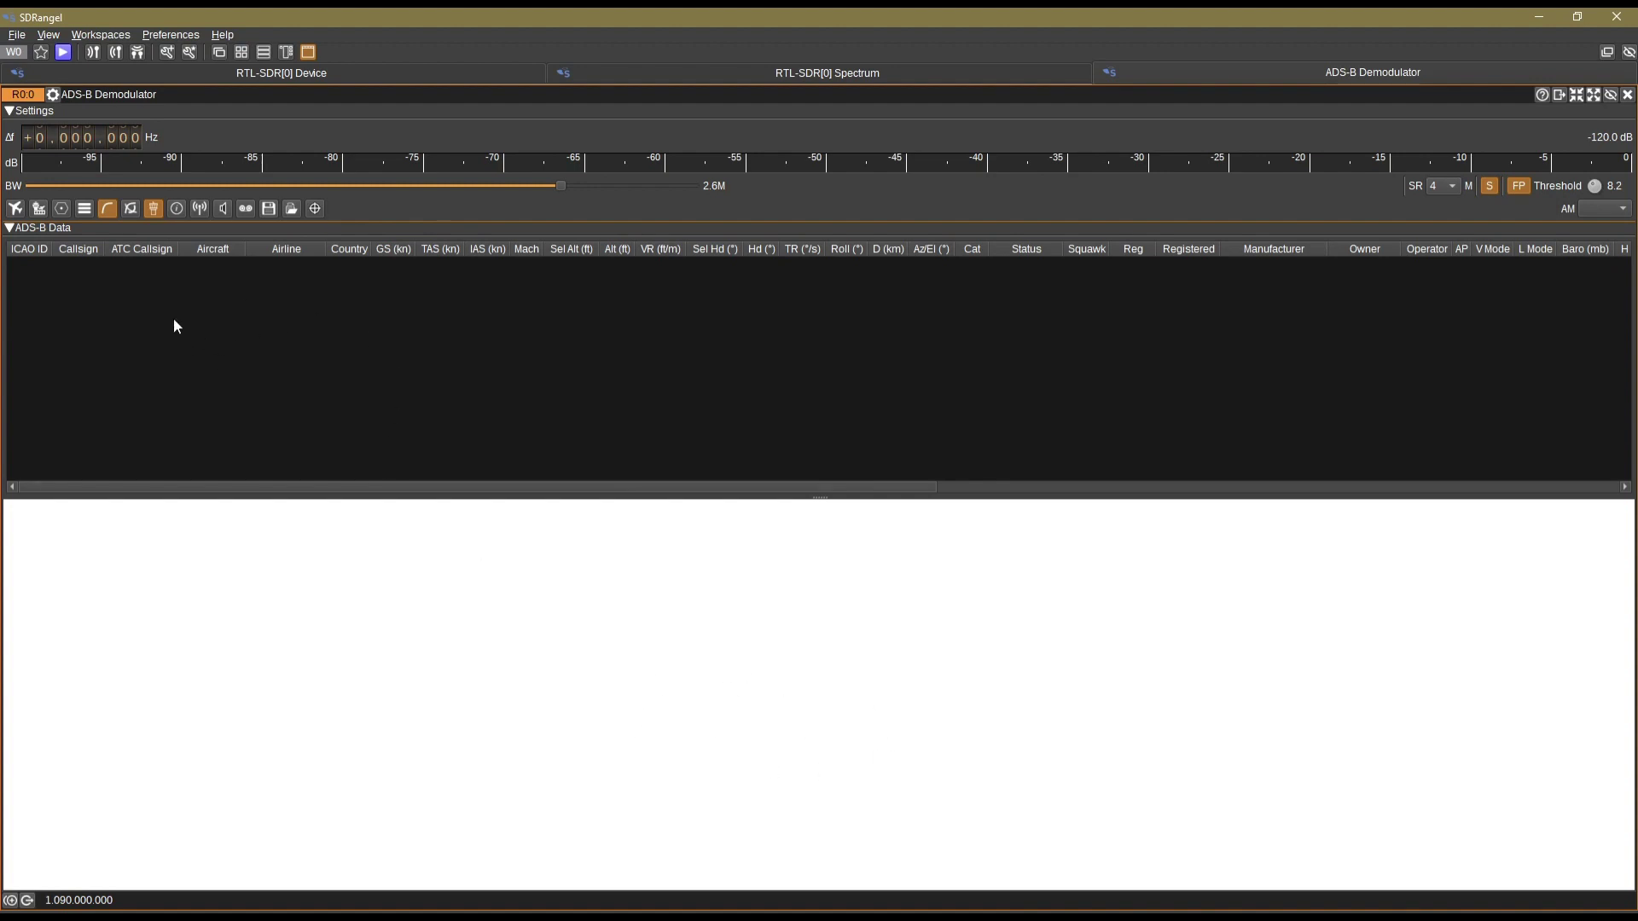
pyautogui.click(858, 74)
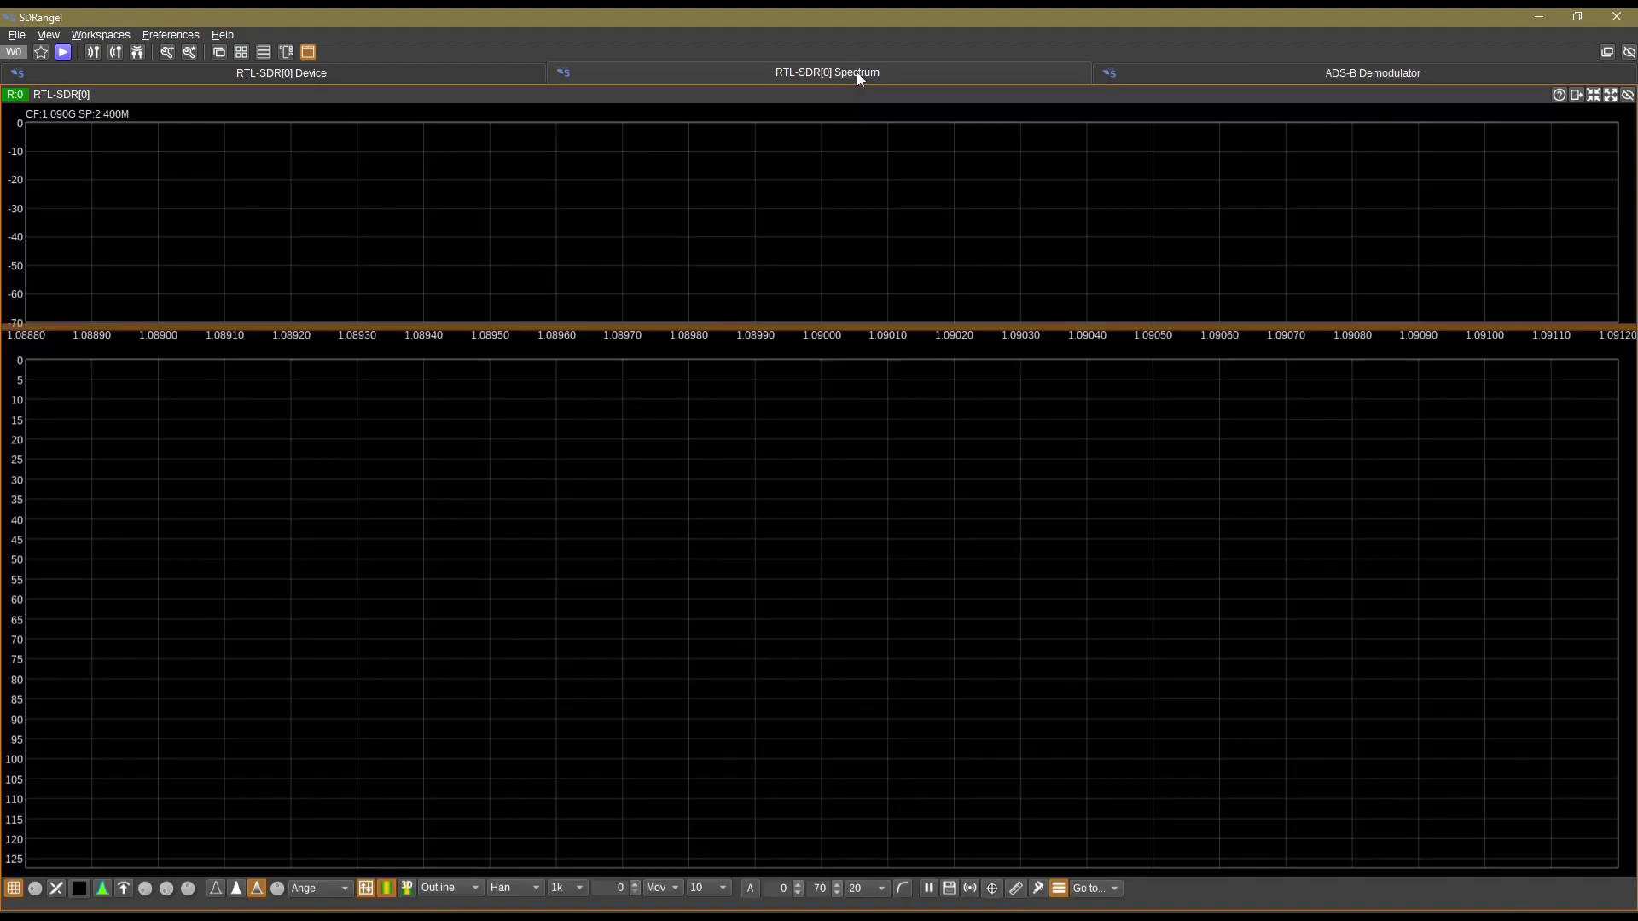
pyautogui.click(409, 73)
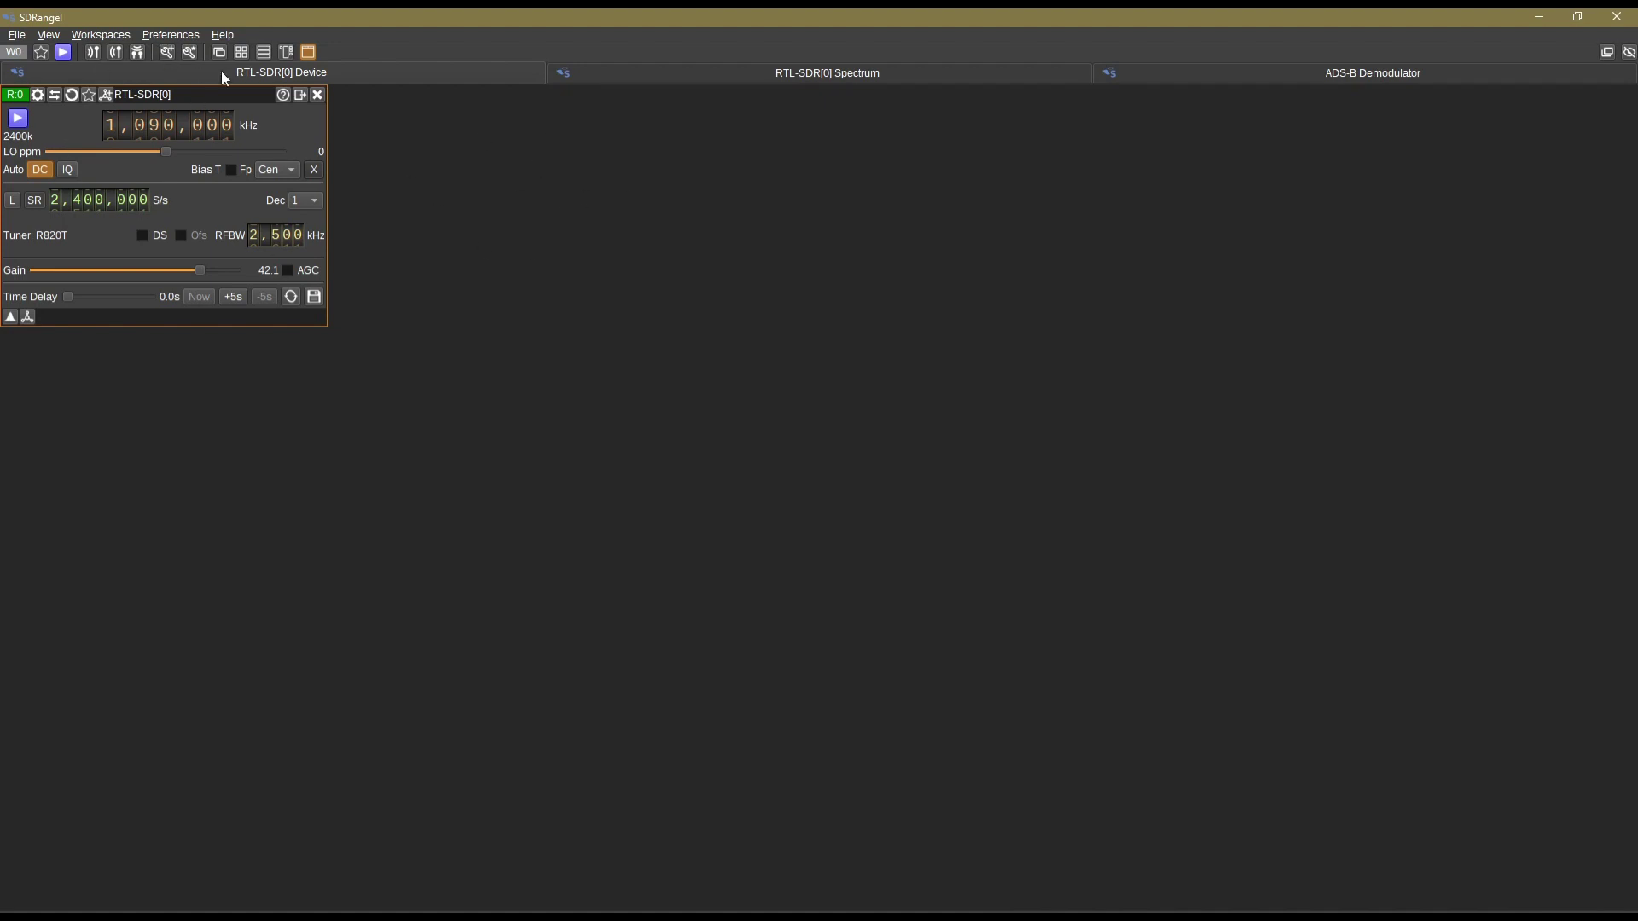
# Add a Map feature chosen from the Available features list
pyautogui.click(168, 53)
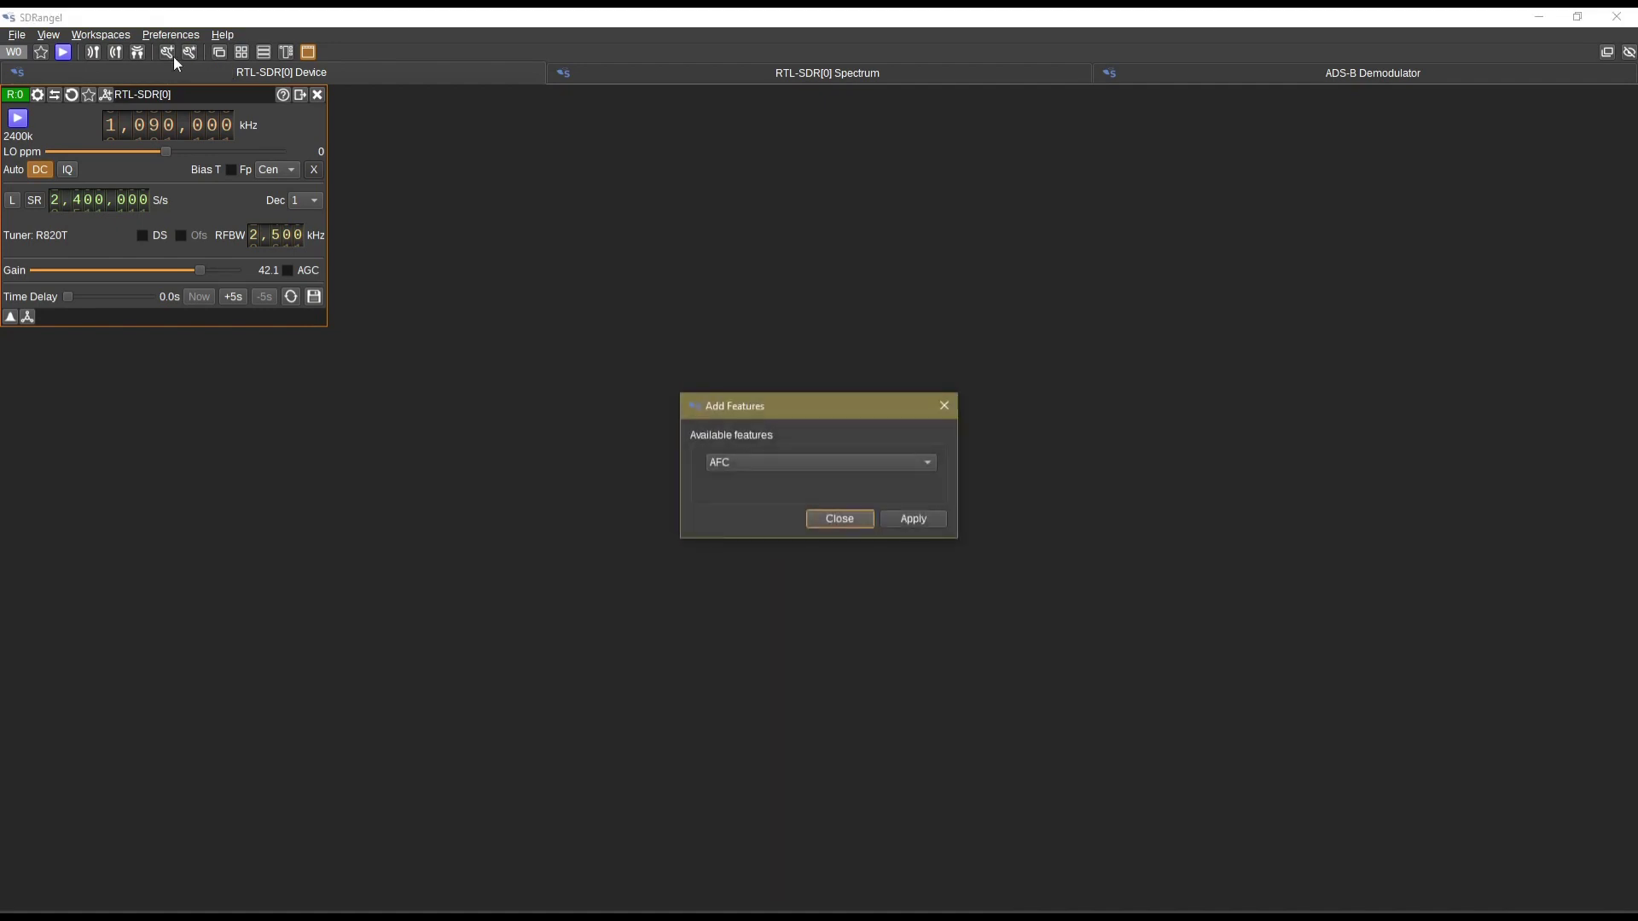
pyautogui.click(915, 462)
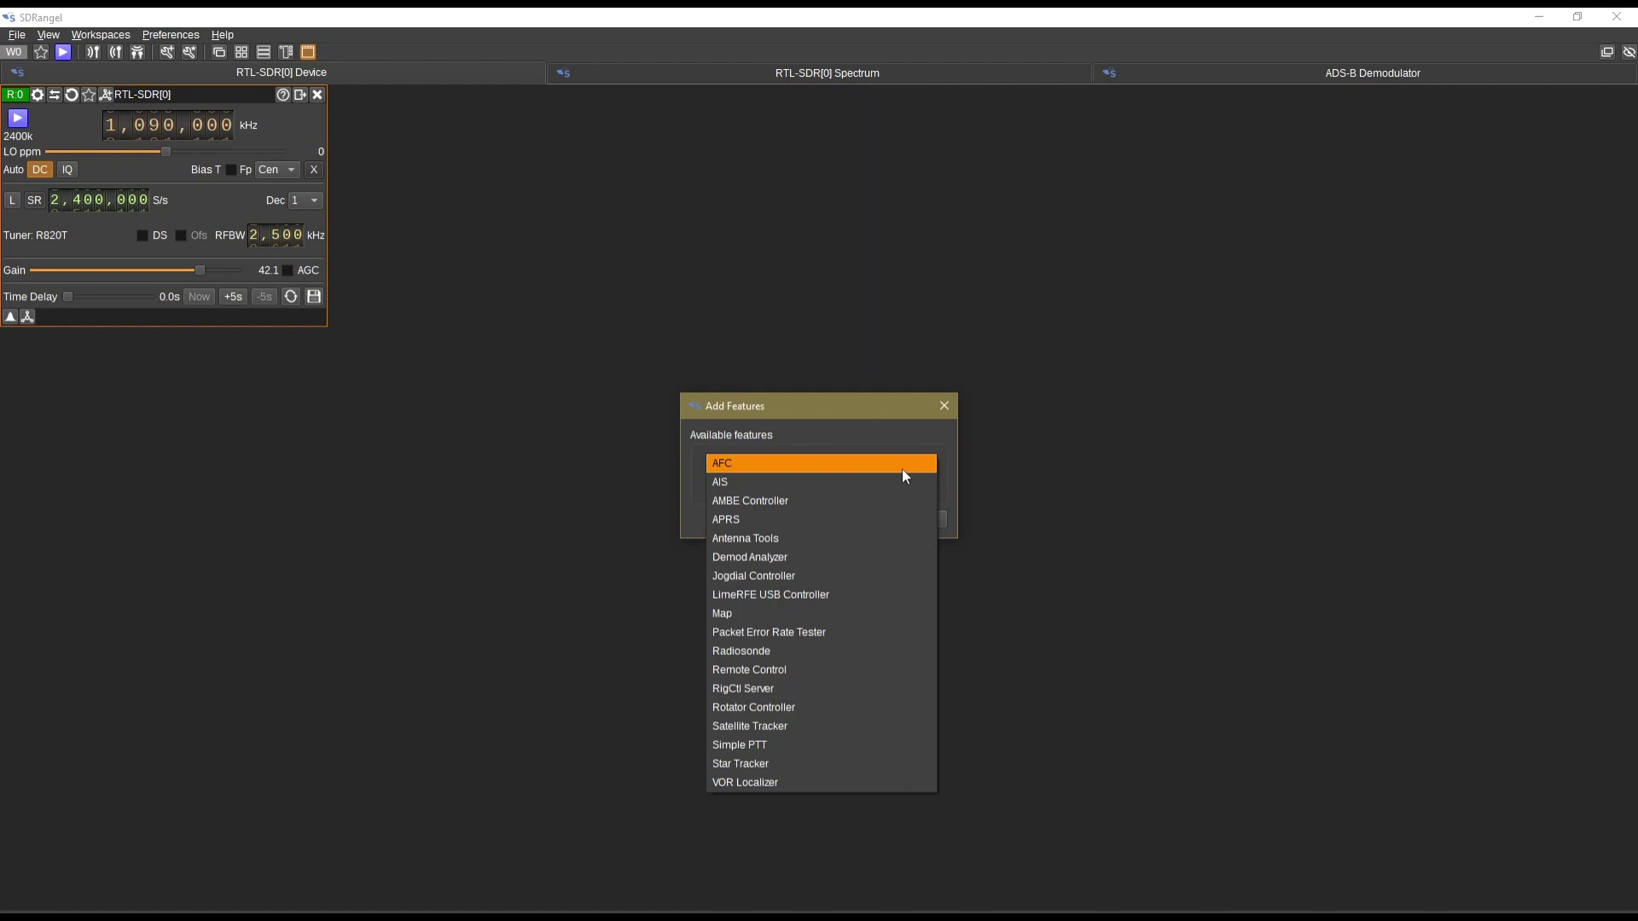
pyautogui.click(744, 620)
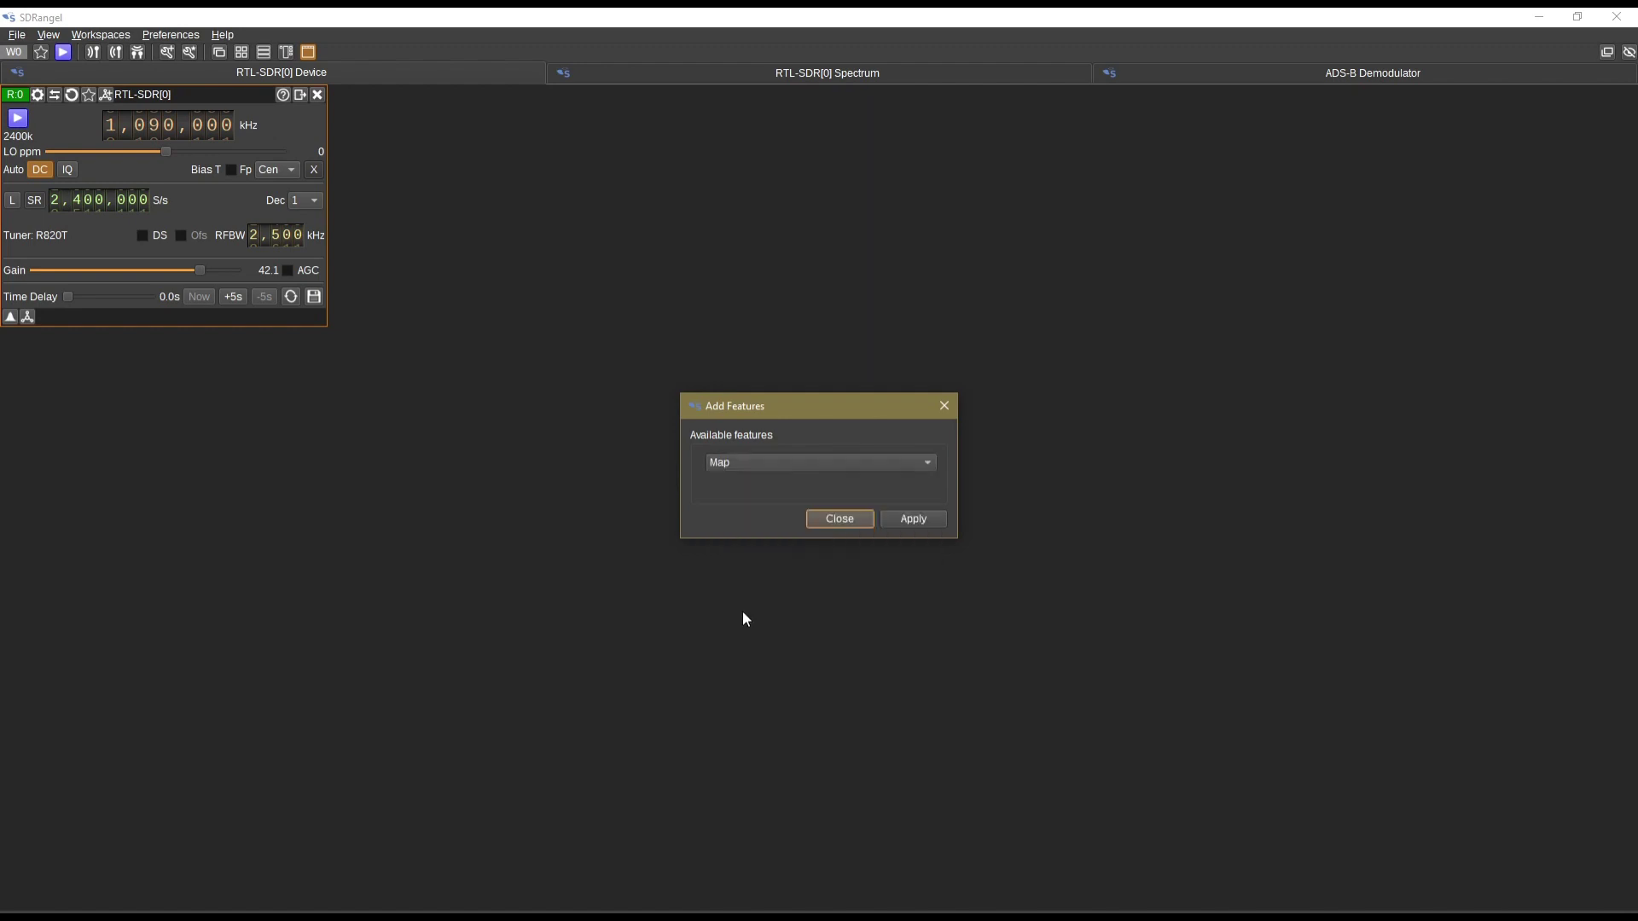
pyautogui.click(912, 520)
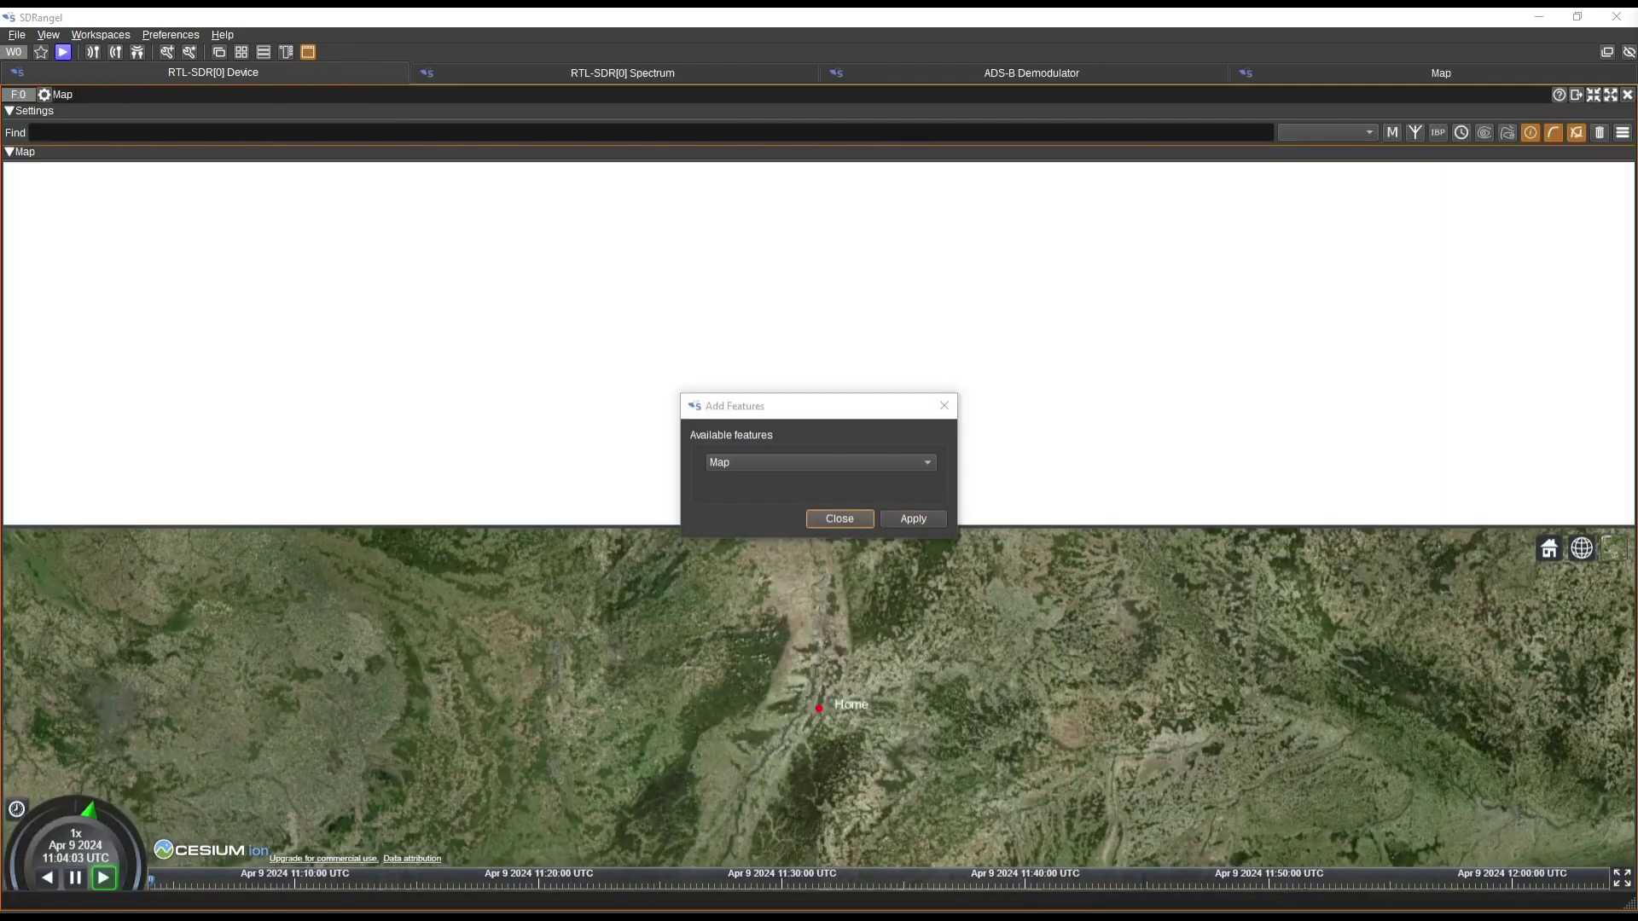
# Show the Map tab with an enlarged 3D globe, zoomed out and rotated to Europe
pyautogui.click(840, 519)
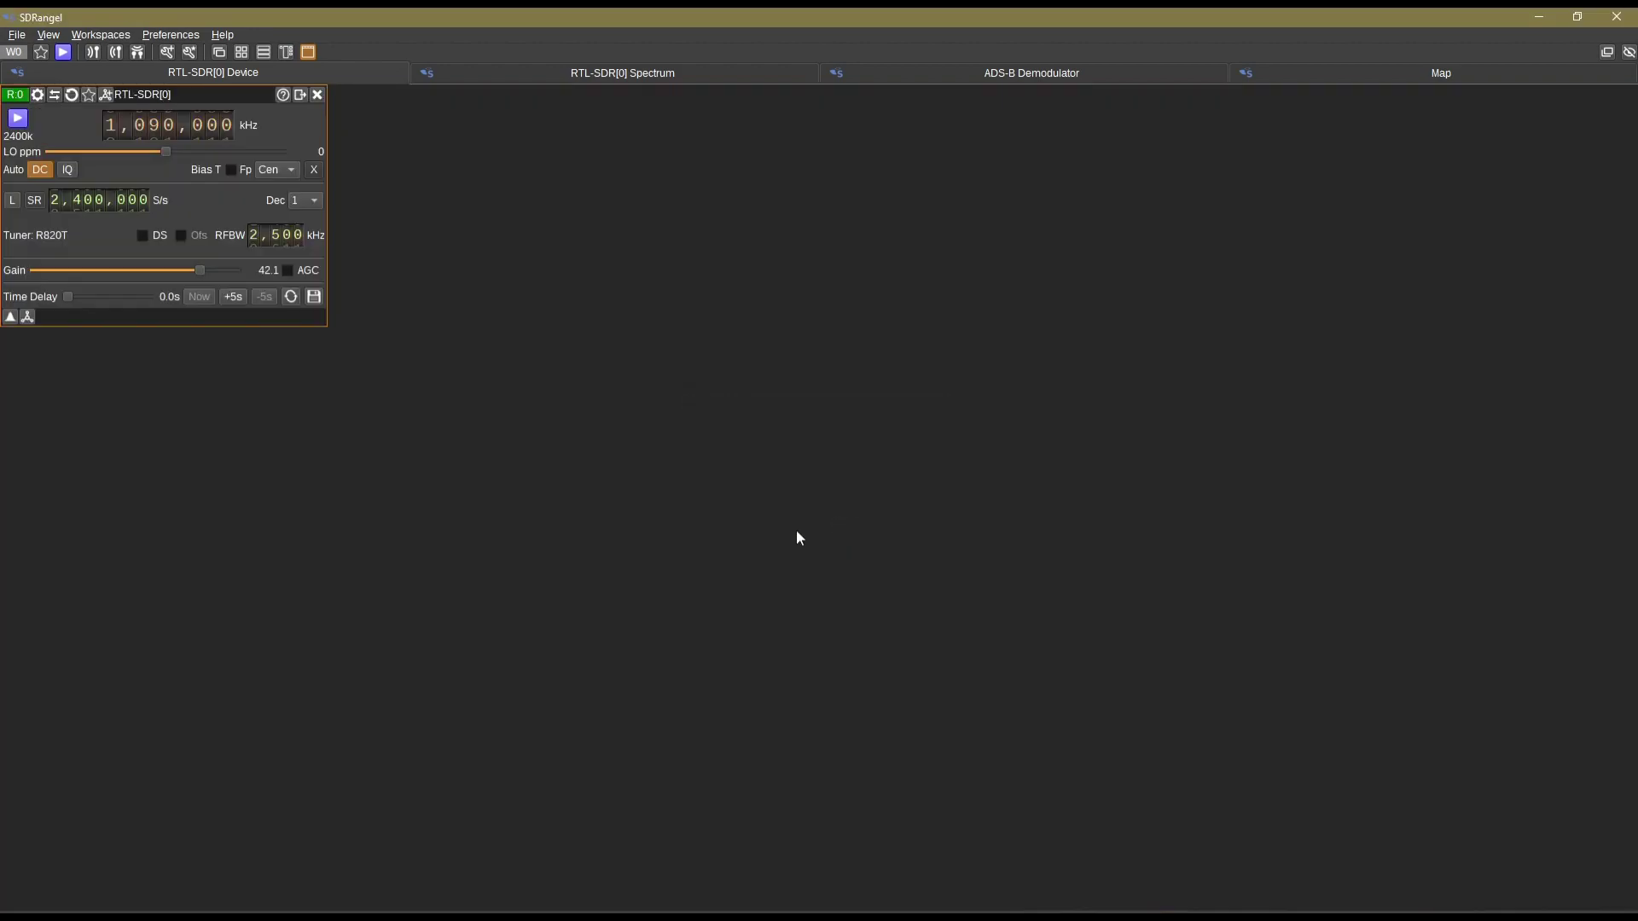
pyautogui.click(1374, 77)
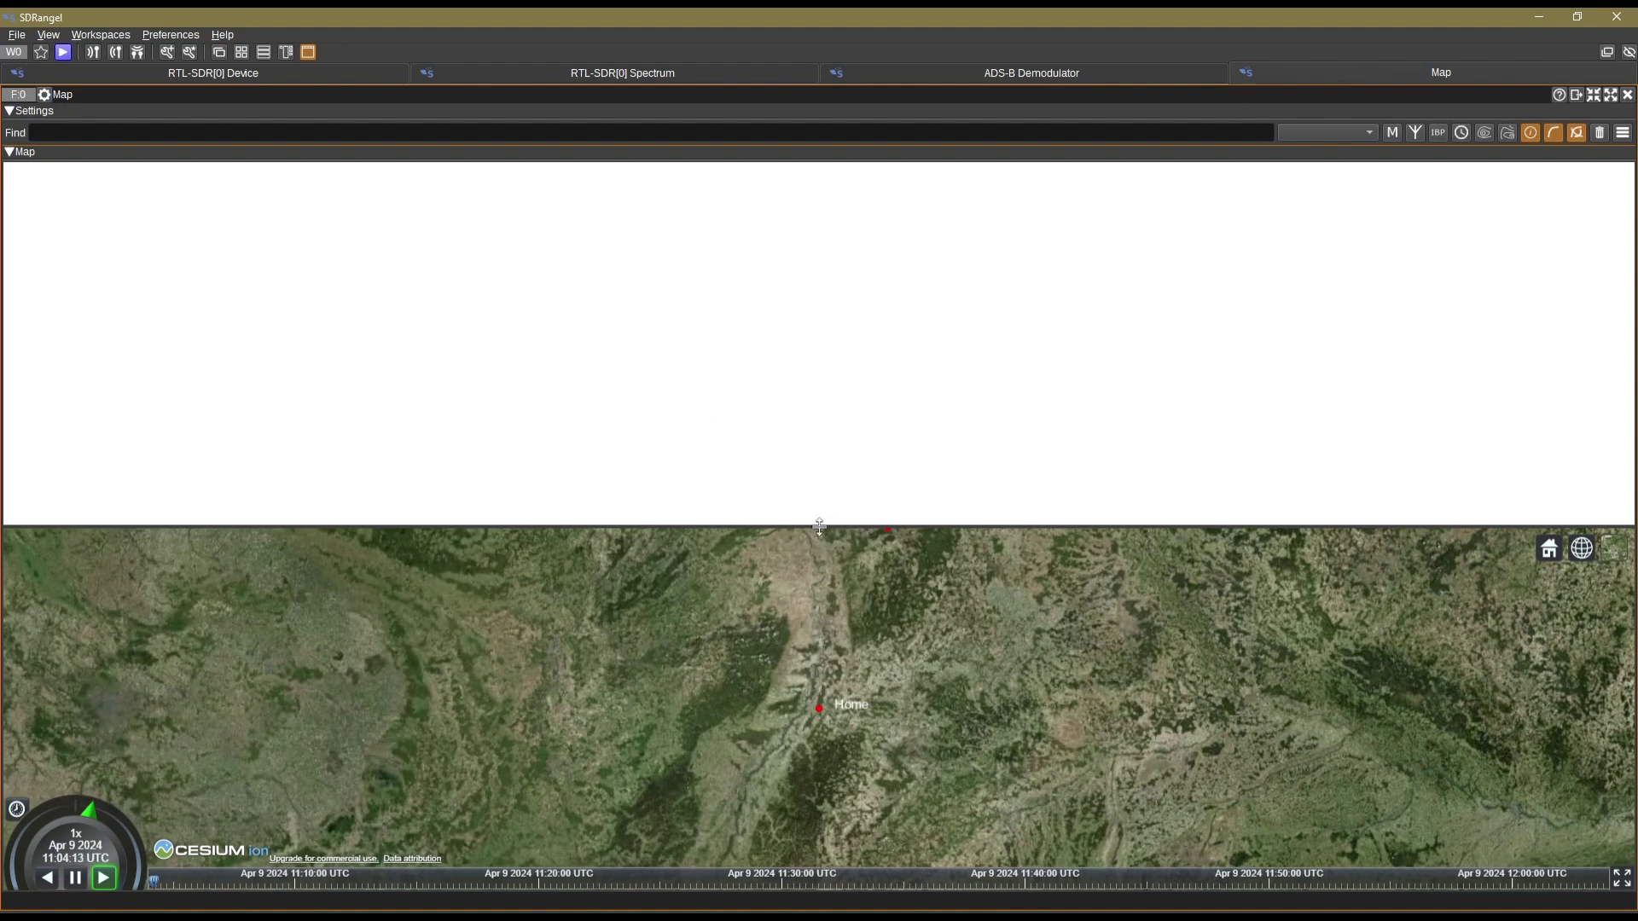
pyautogui.moveTo(819, 526); pyautogui.dragTo(834, 155)
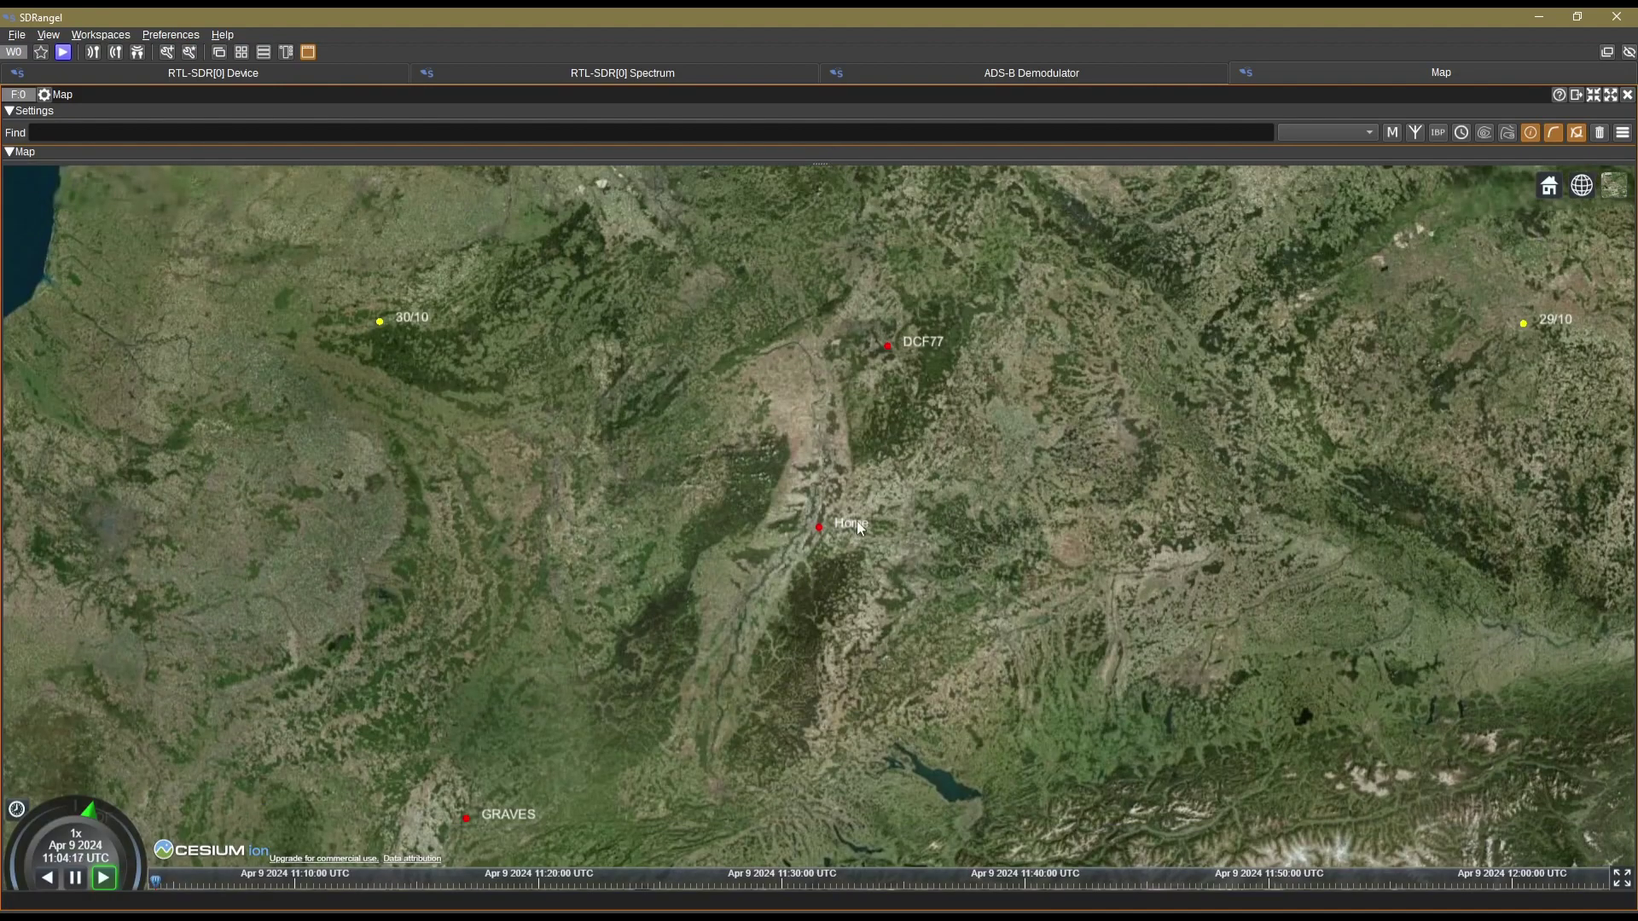
pyautogui.scroll(-10, 860, 528)
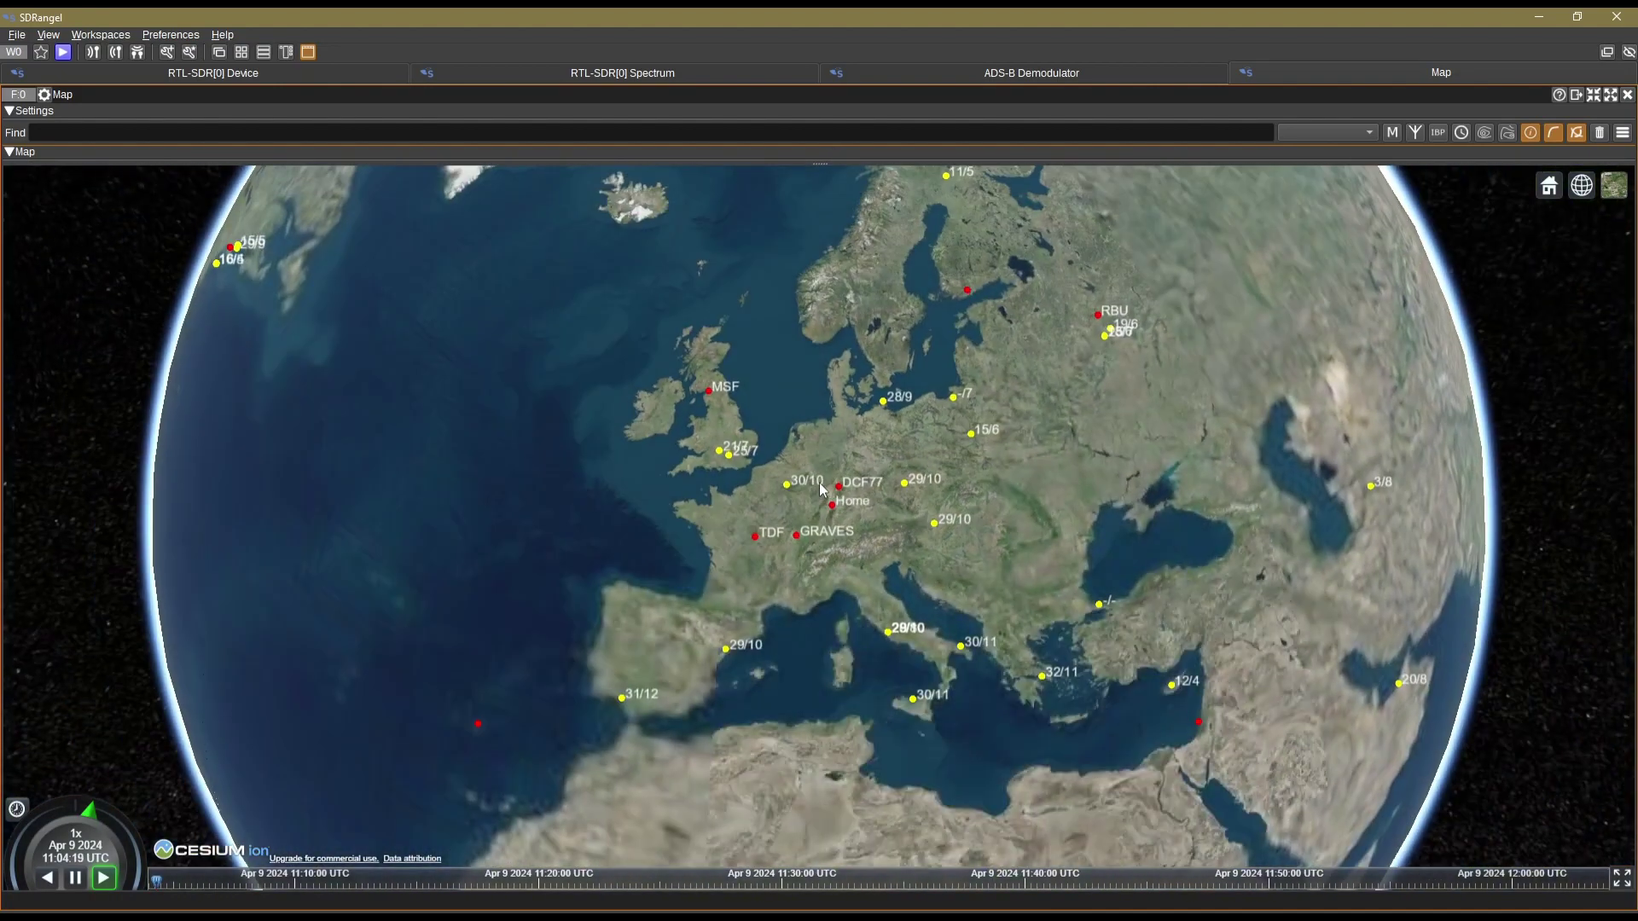
pyautogui.scroll(-3, 822, 488)
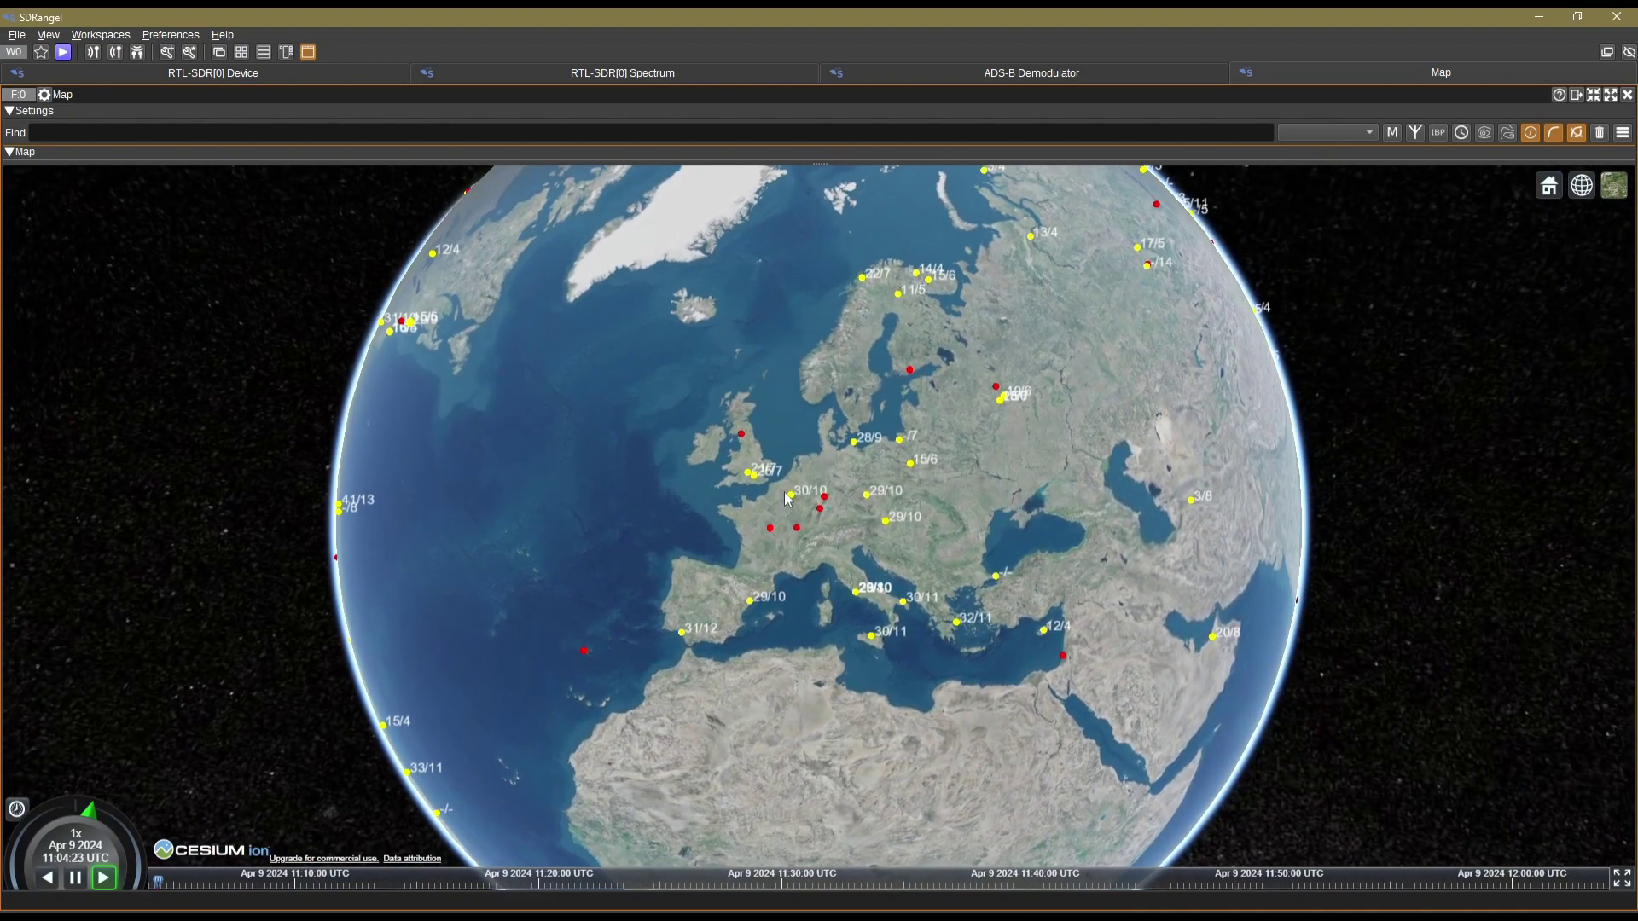
pyautogui.moveTo(823, 491)
pyautogui.mouseDown()
pyautogui.moveTo(874, 488)
pyautogui.moveTo(817, 470)
pyautogui.mouseUp()
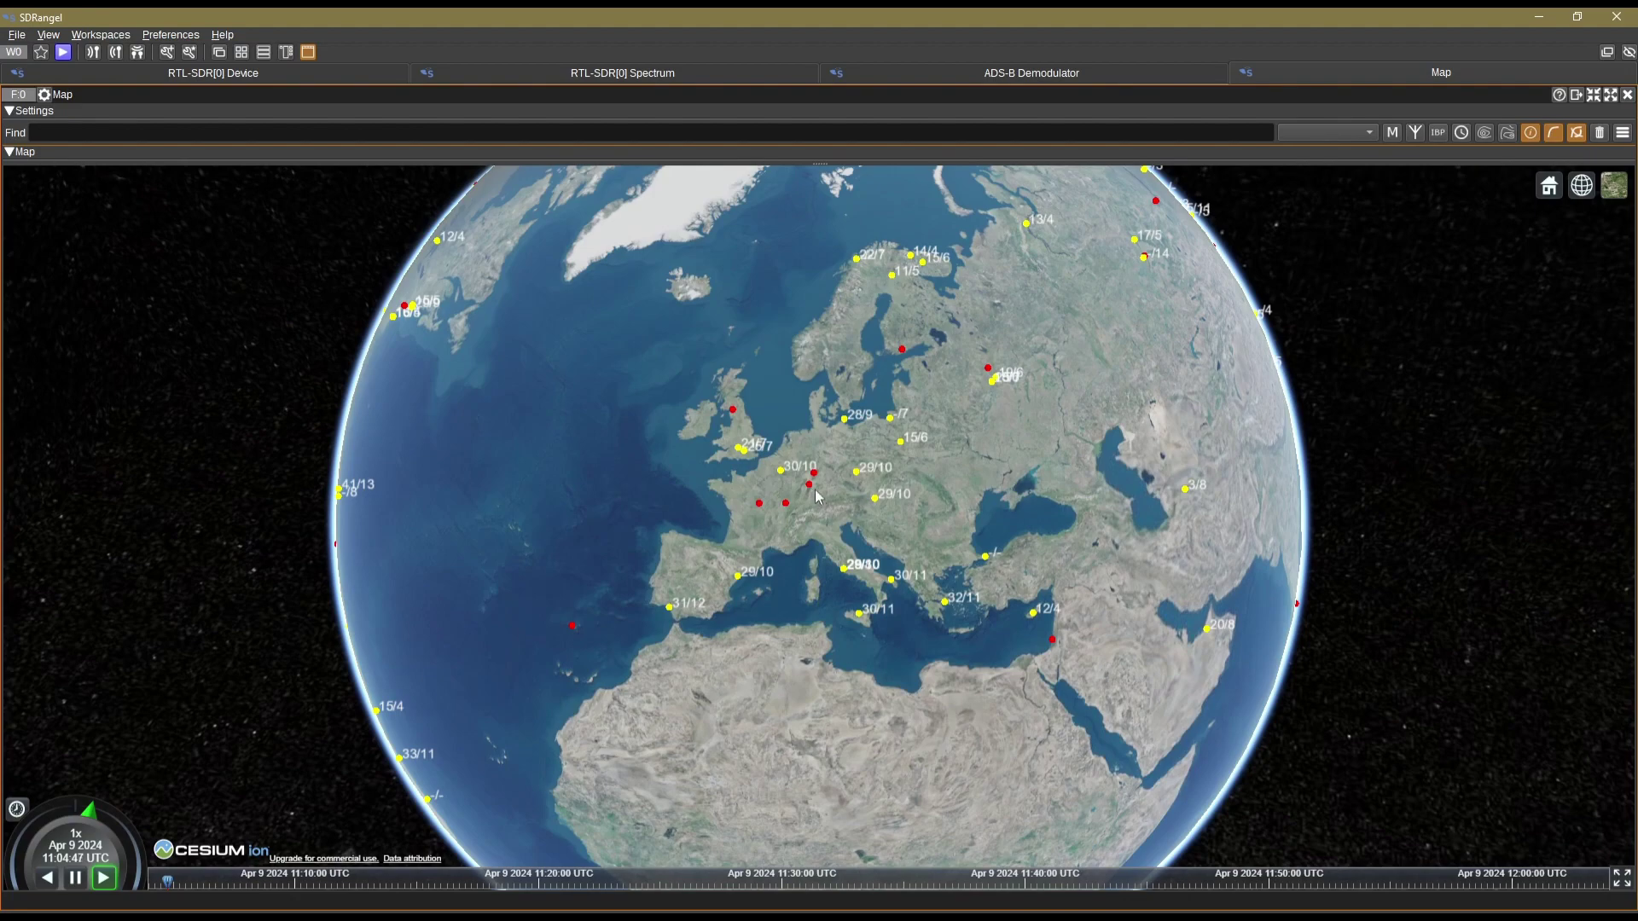
# Zoom into the satellite map and pan around a town and lakes
pyautogui.scroll(10, 785, 452)
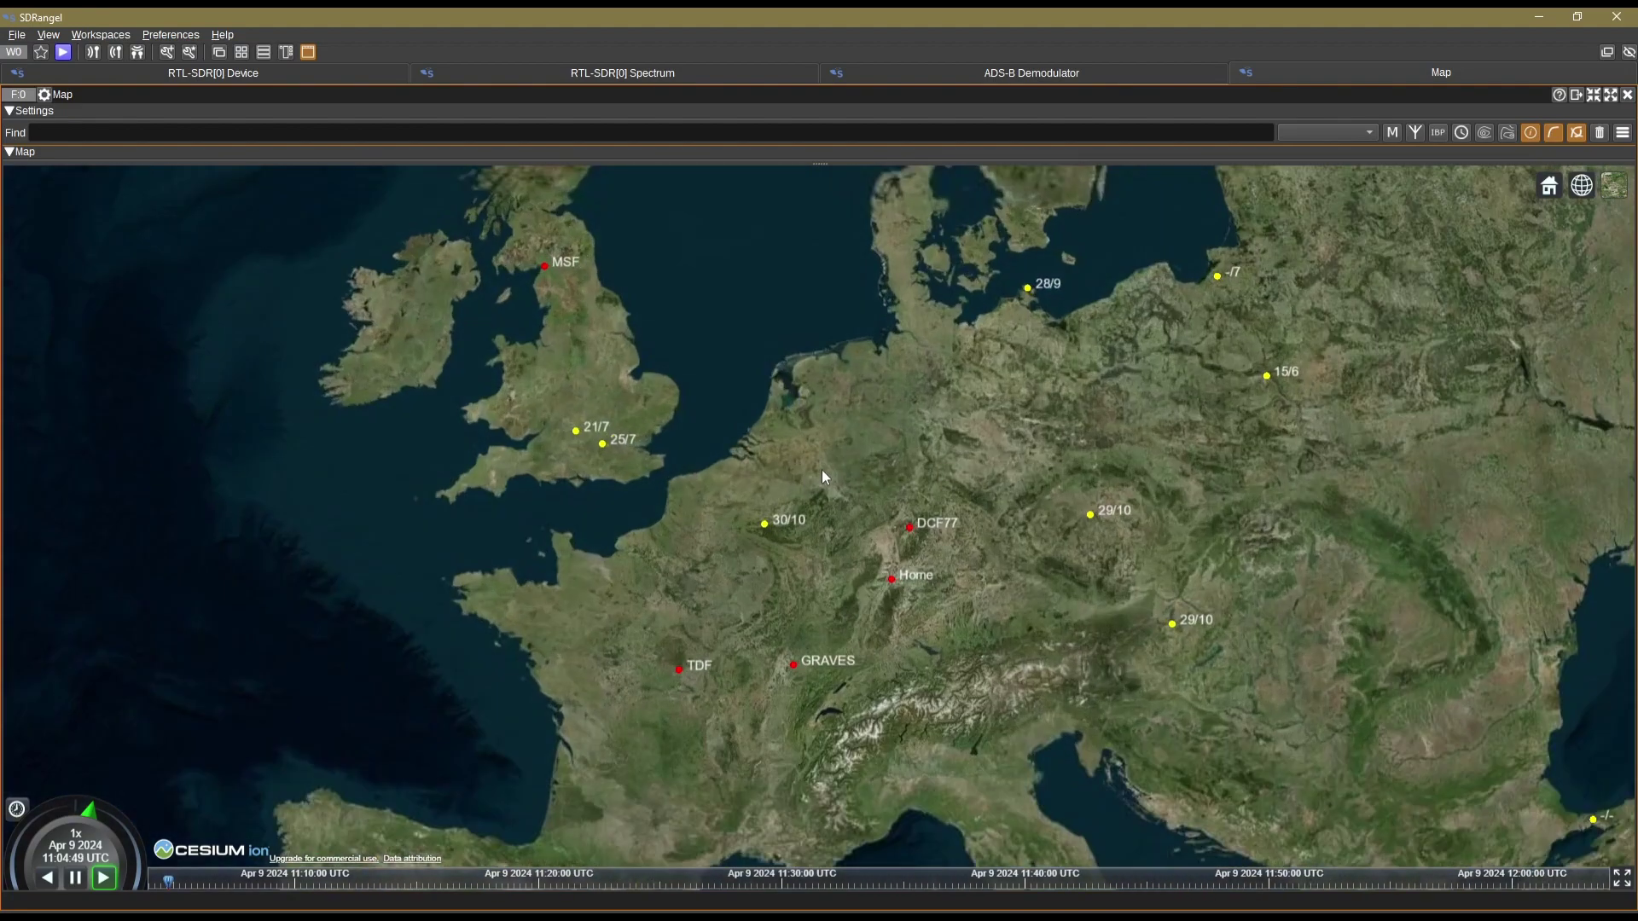
pyautogui.scroll(5, 834, 480)
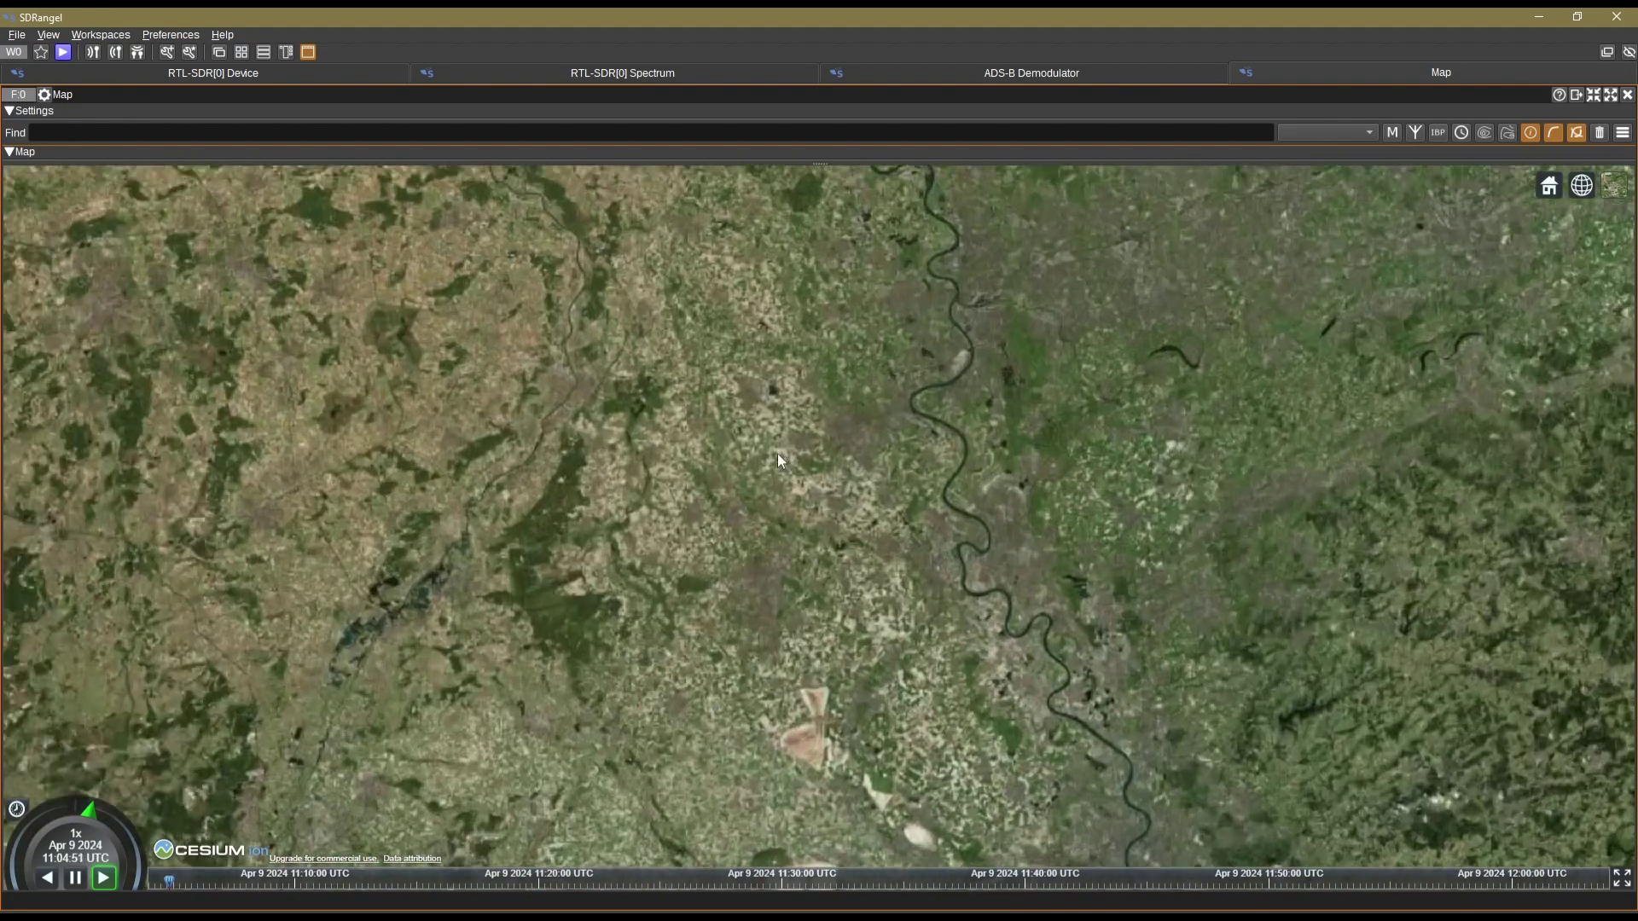
pyautogui.scroll(5, 777, 461)
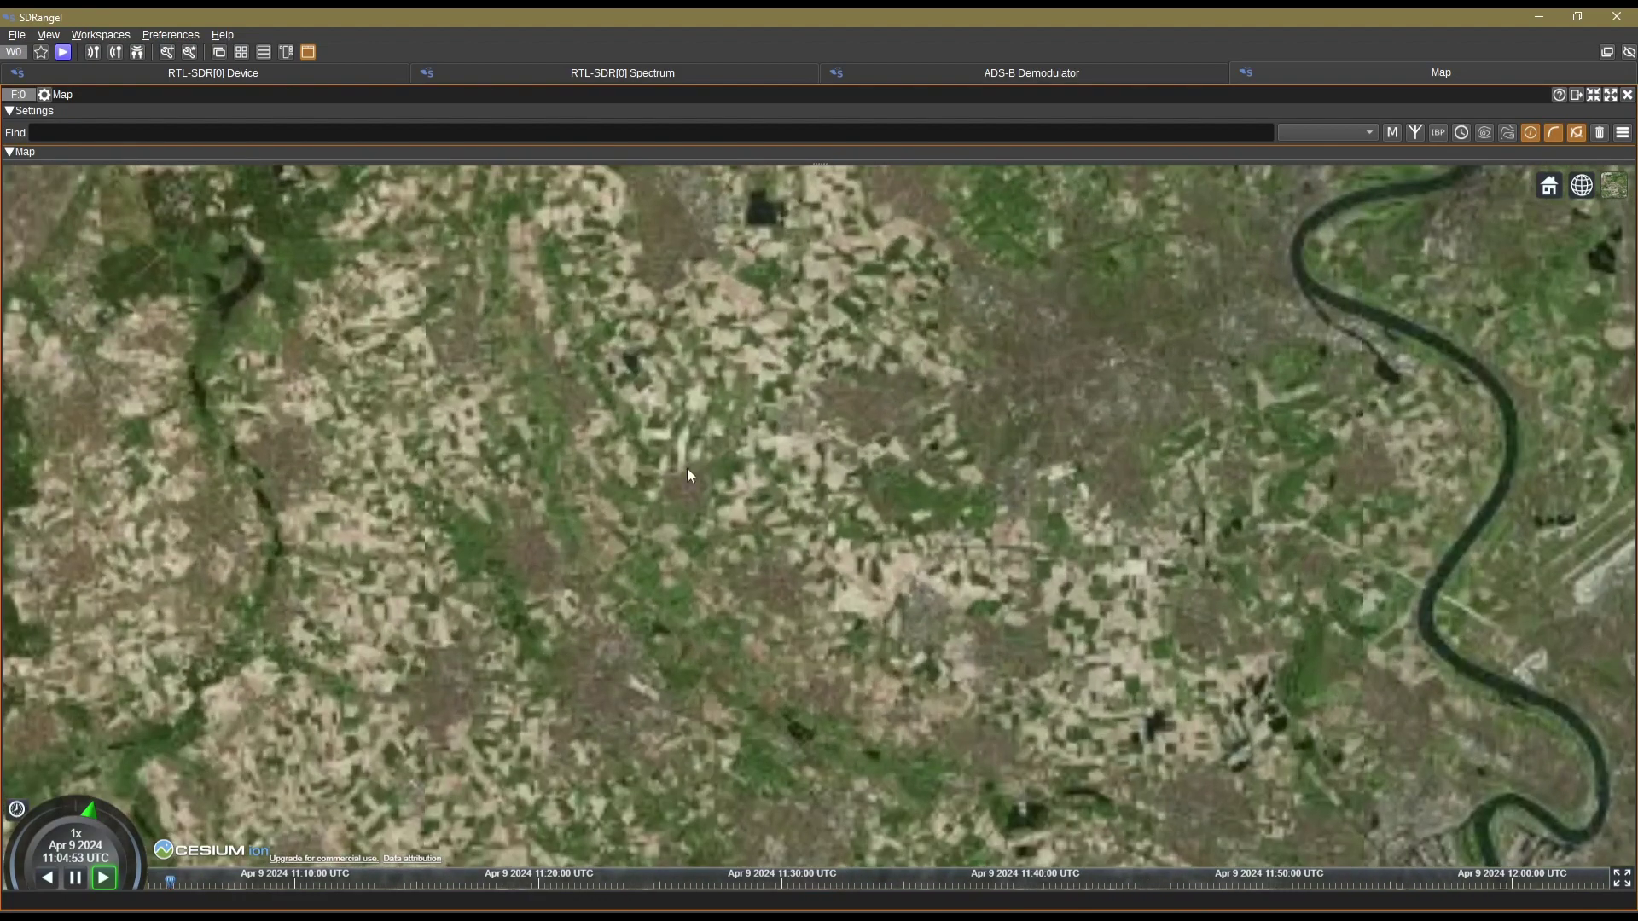
pyautogui.scroll(3, 720, 410)
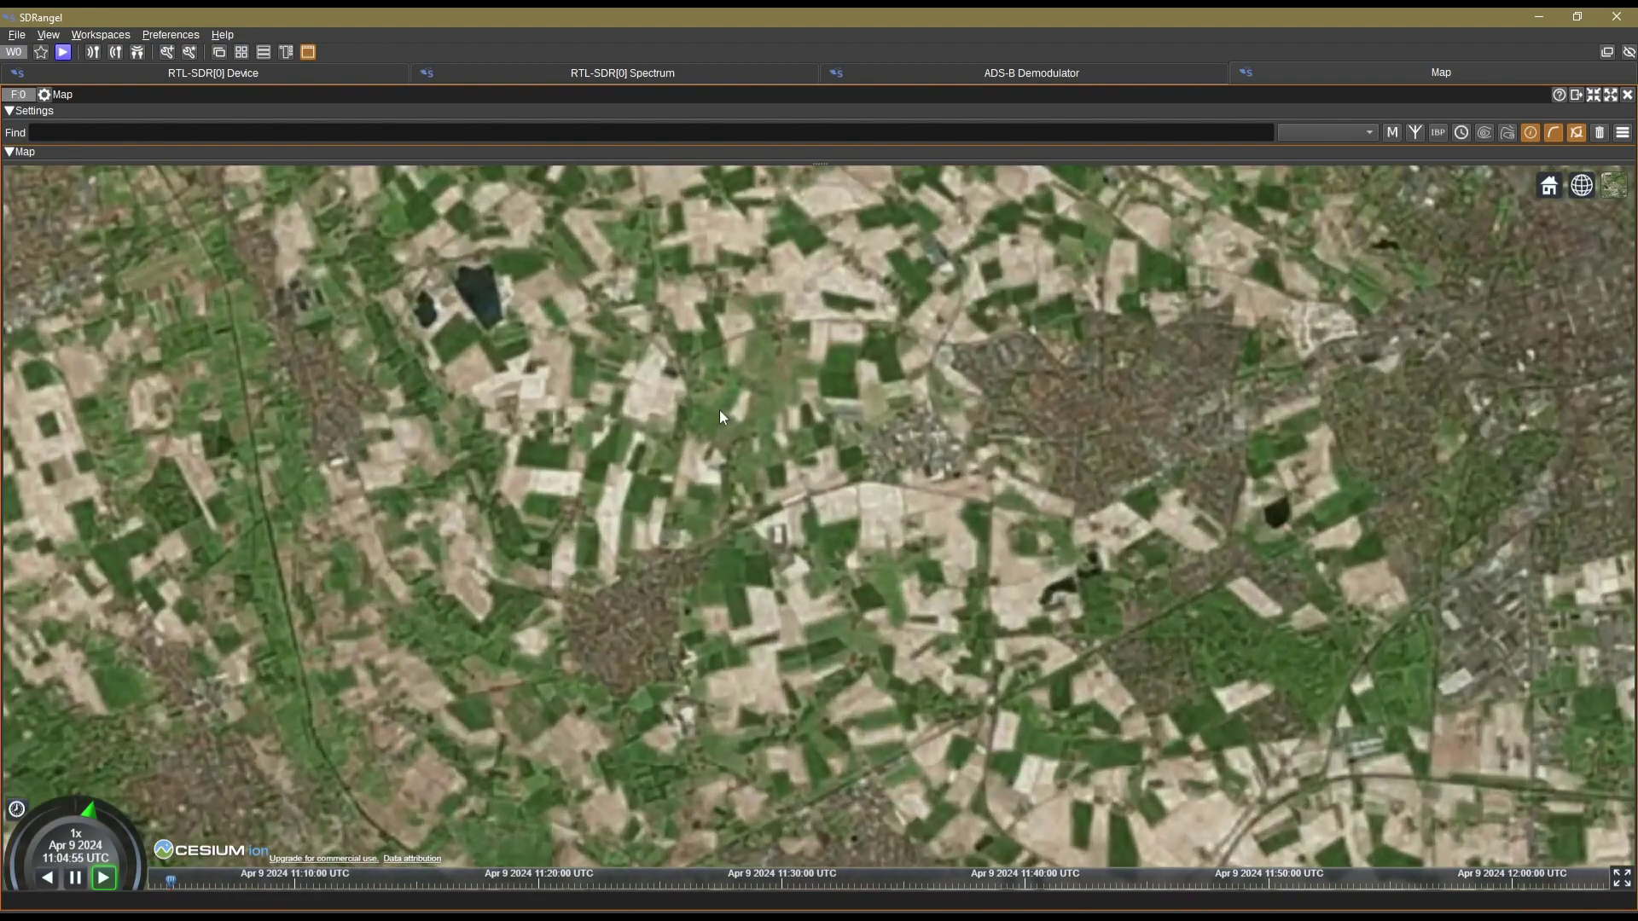
pyautogui.scroll(2, 751, 420)
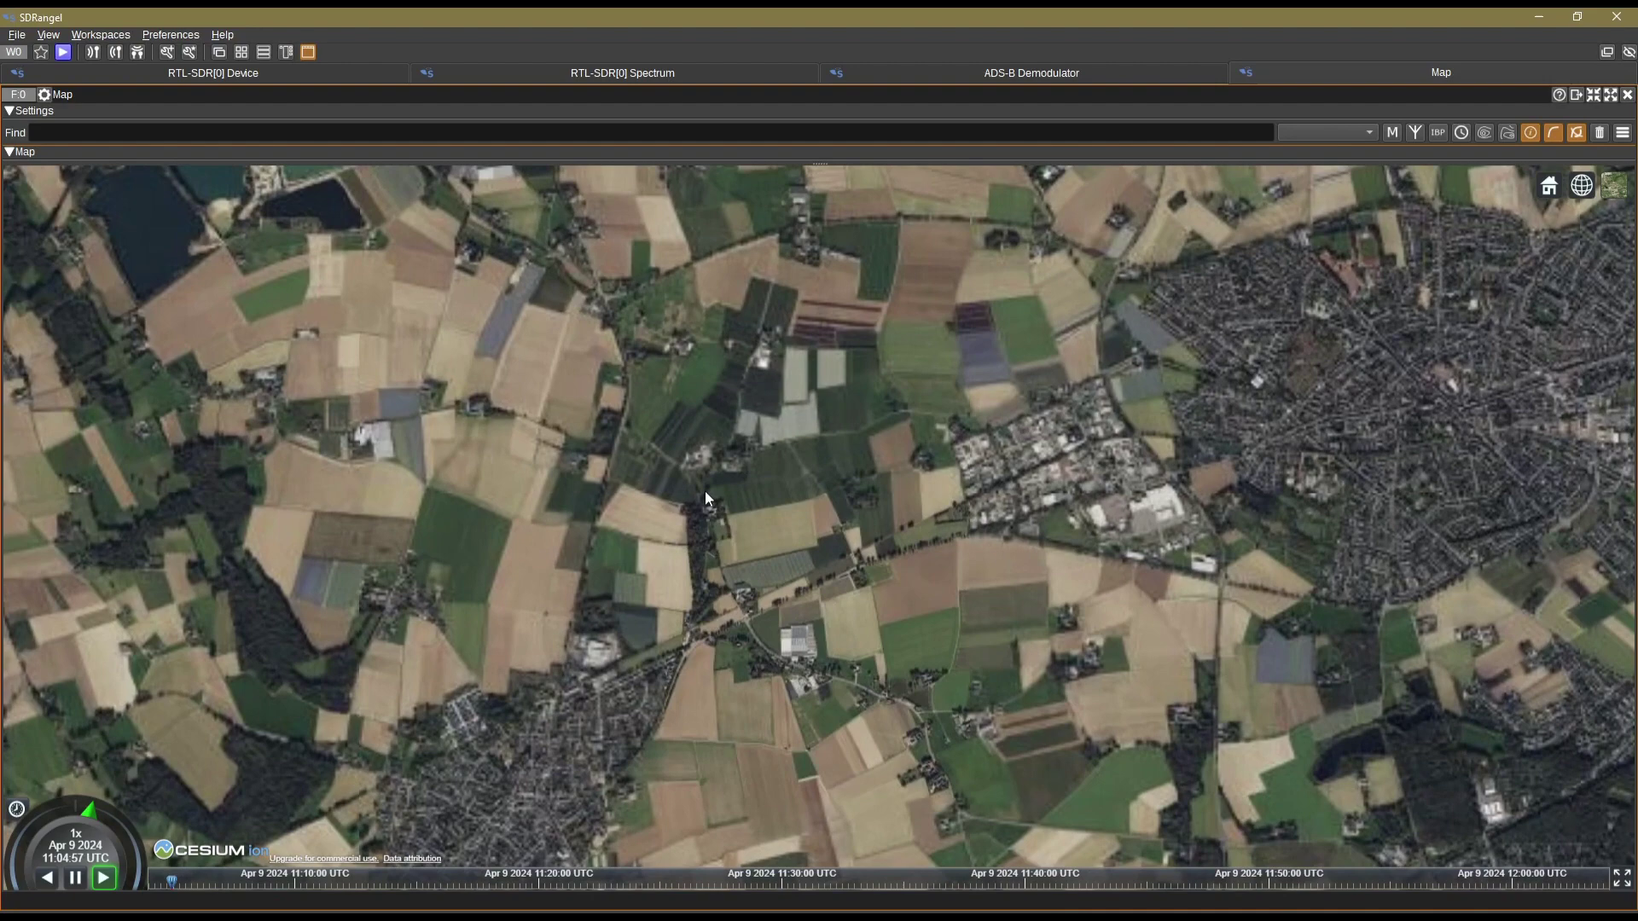
pyautogui.scroll(3, 704, 489)
pyautogui.scroll(4, 705, 493)
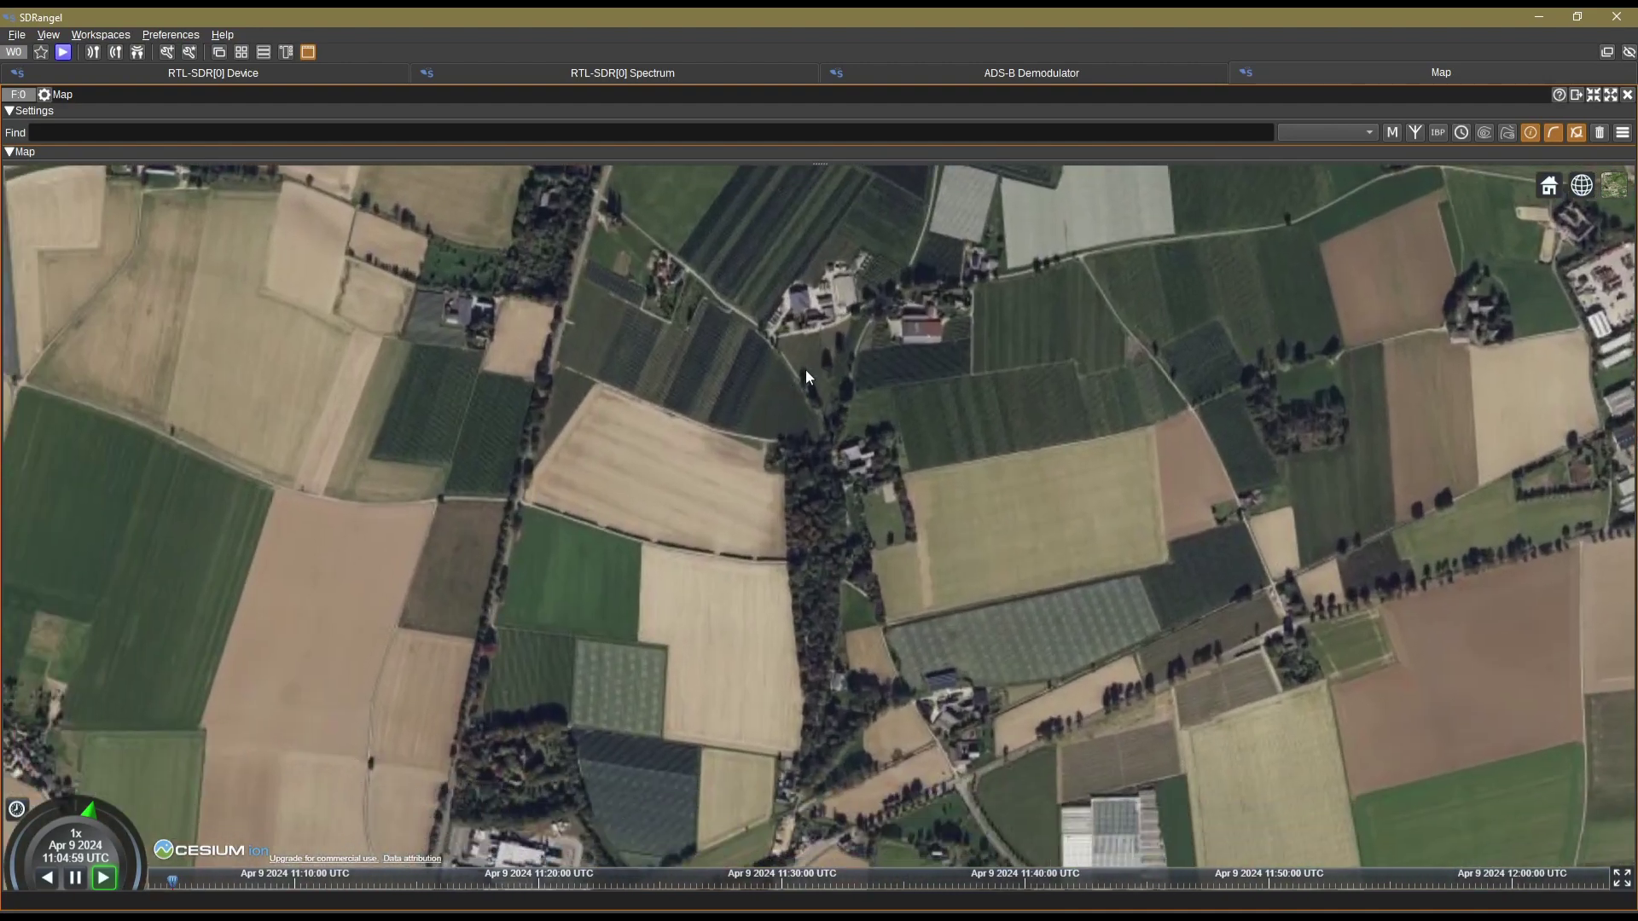
pyautogui.scroll(-5, 651, 512)
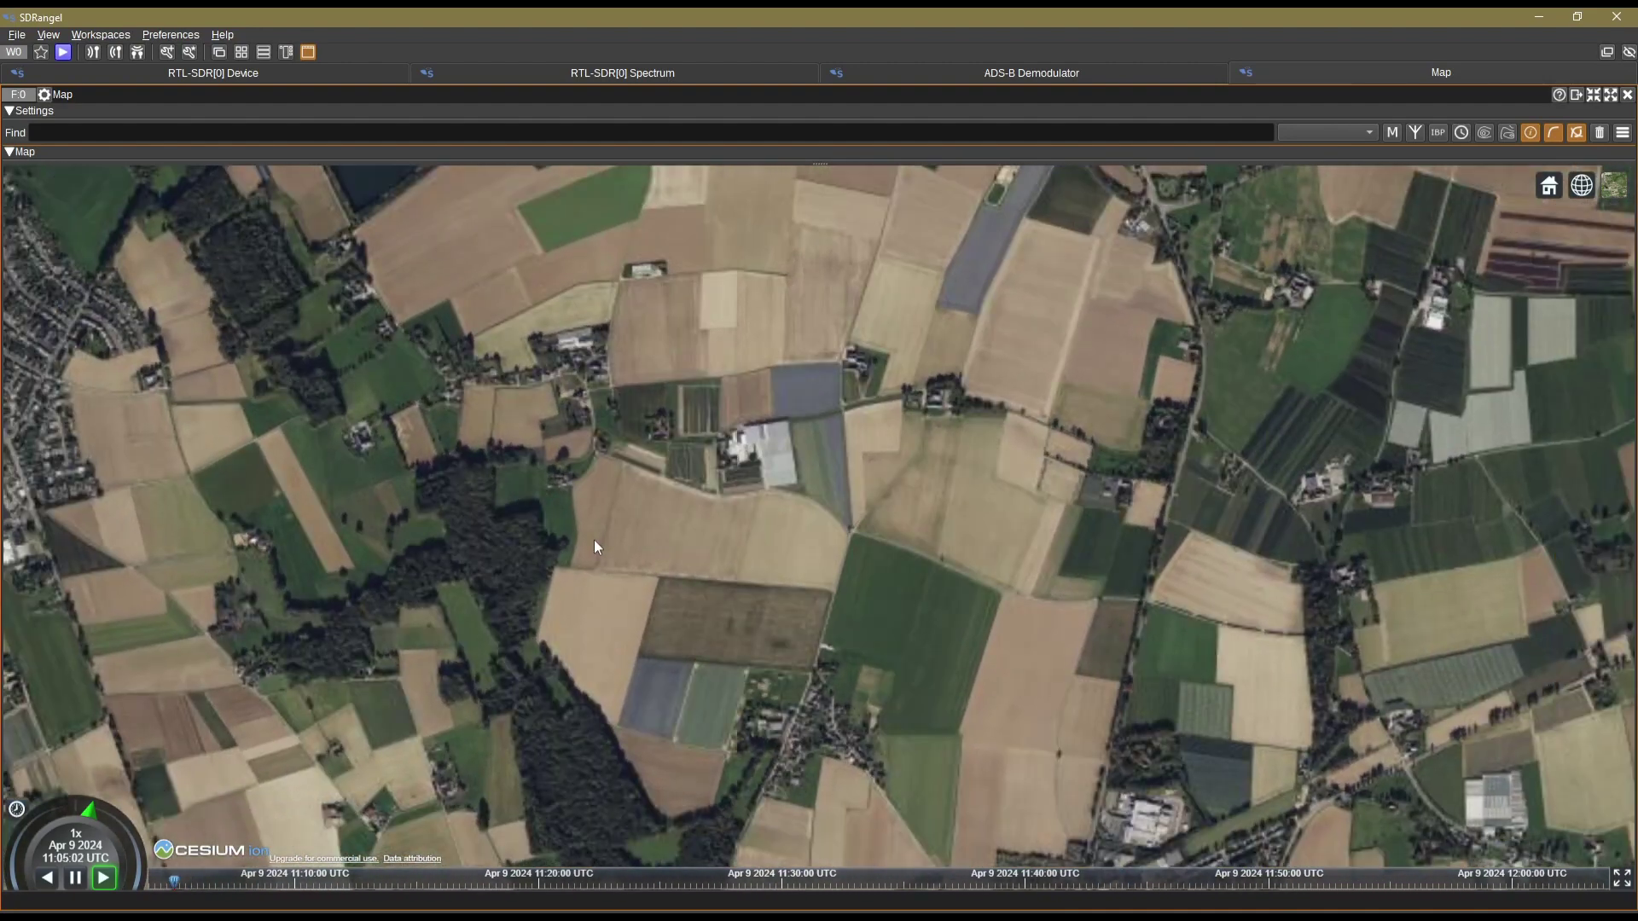
pyautogui.moveTo(593, 540); pyautogui.dragTo(927, 385)
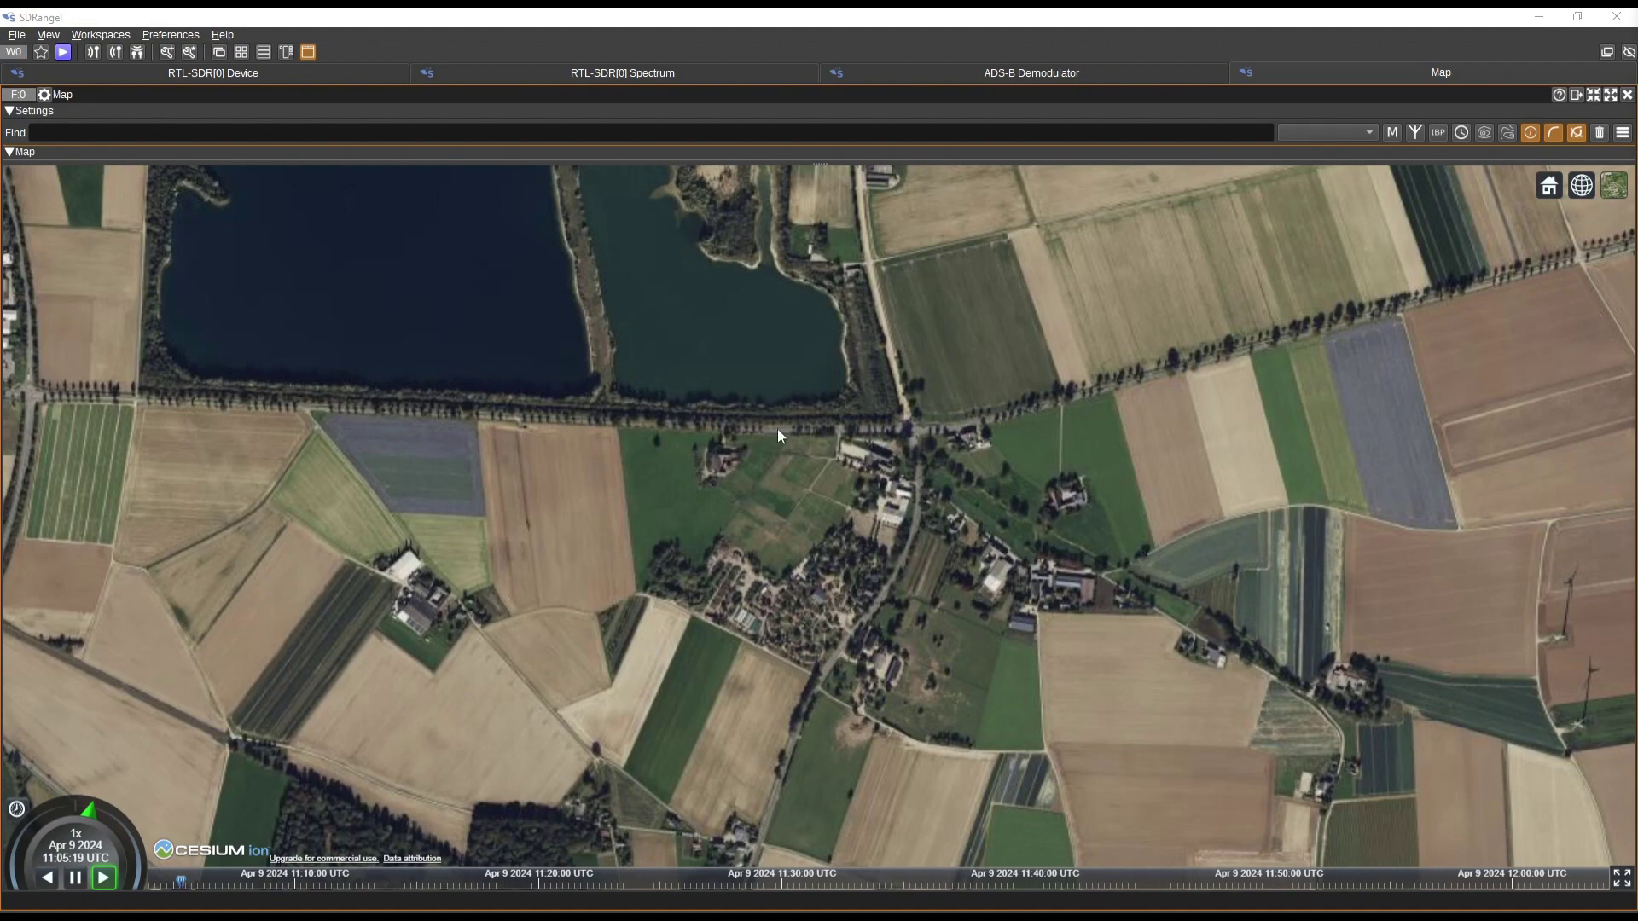
pyautogui.moveTo(786, 418); pyautogui.dragTo(815, 497)
# Zoom back out to western Europe showing England, Home, DCF77 and 30/10 markers
pyautogui.scroll(-10, 816, 496)
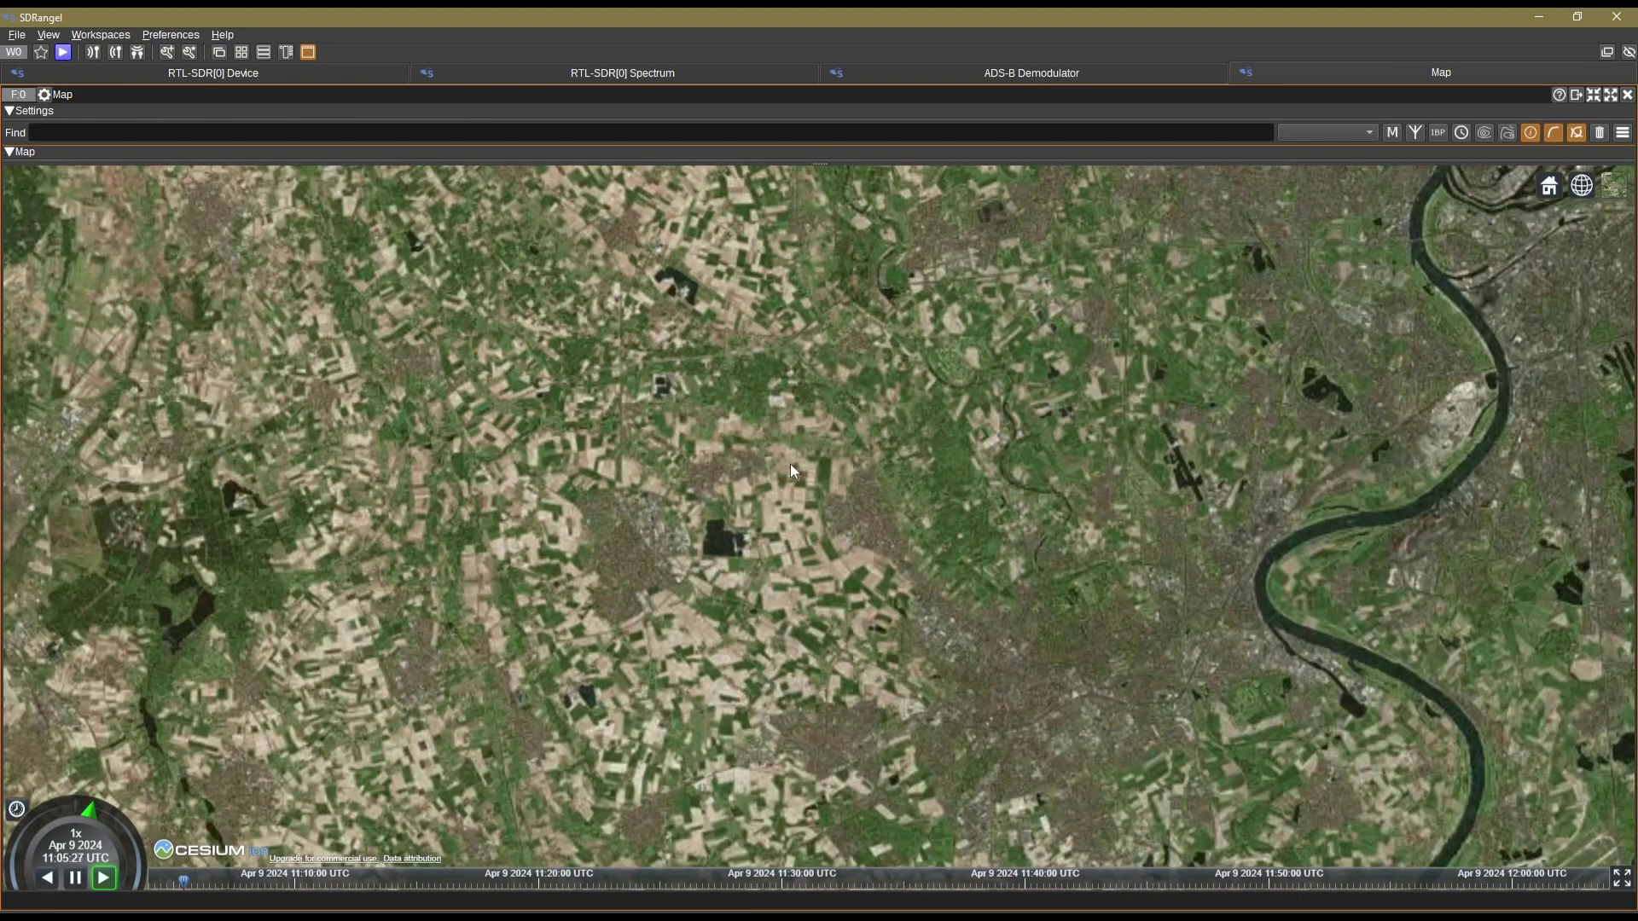
pyautogui.scroll(-5, 790, 463)
pyautogui.moveTo(790, 463); pyautogui.dragTo(935, 453)
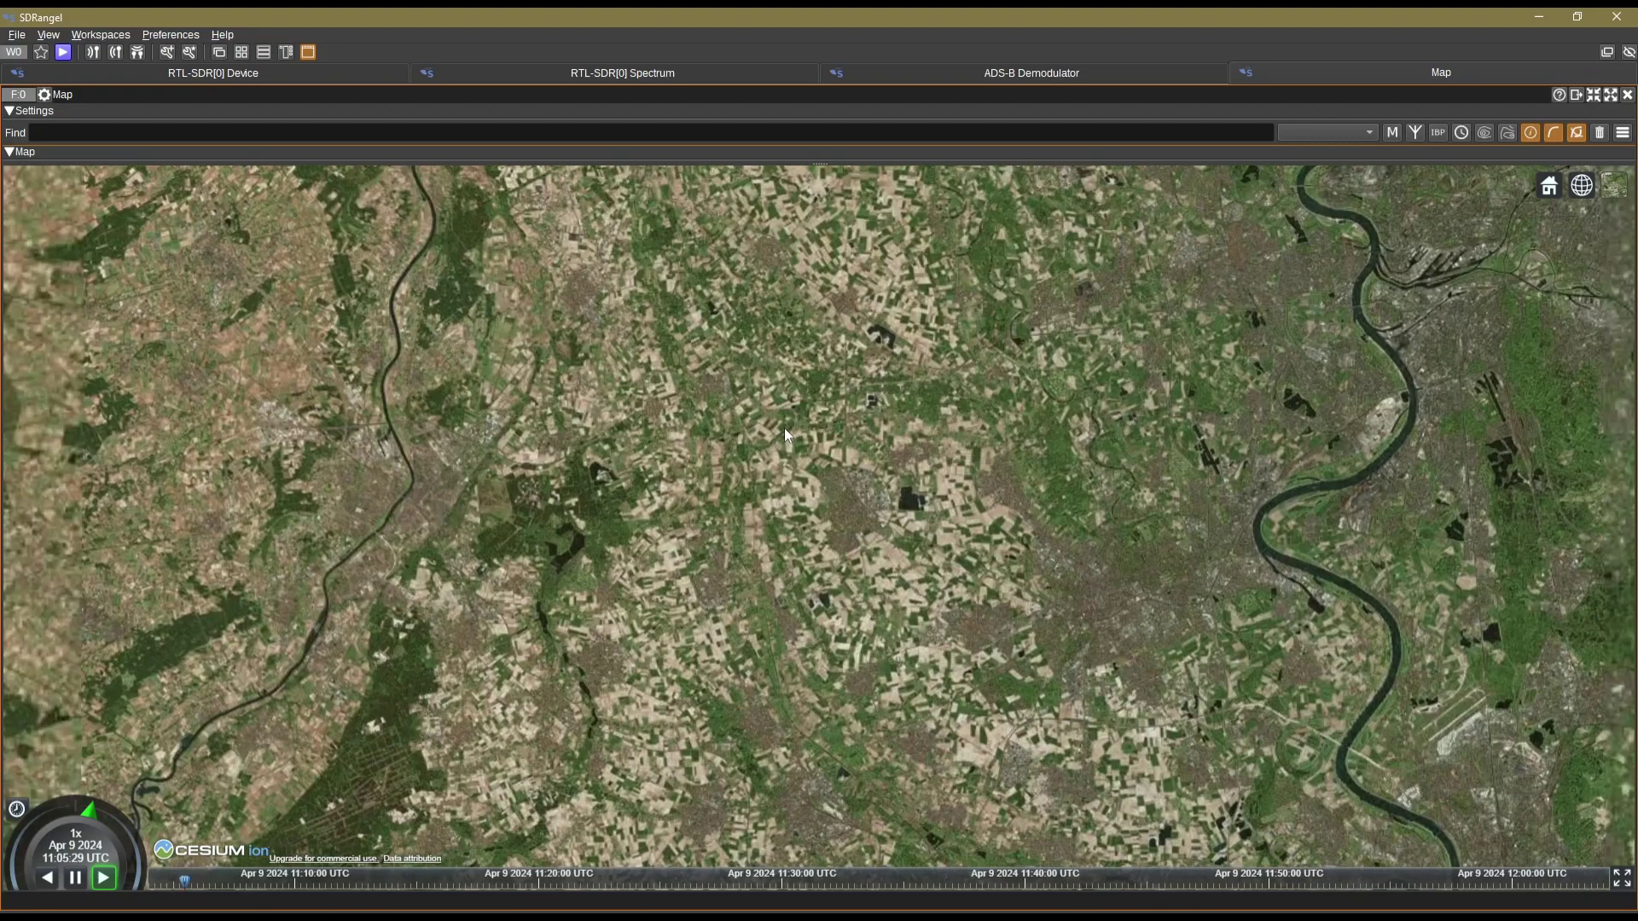
pyautogui.scroll(-2, 789, 418)
pyautogui.scroll(-4, 821, 409)
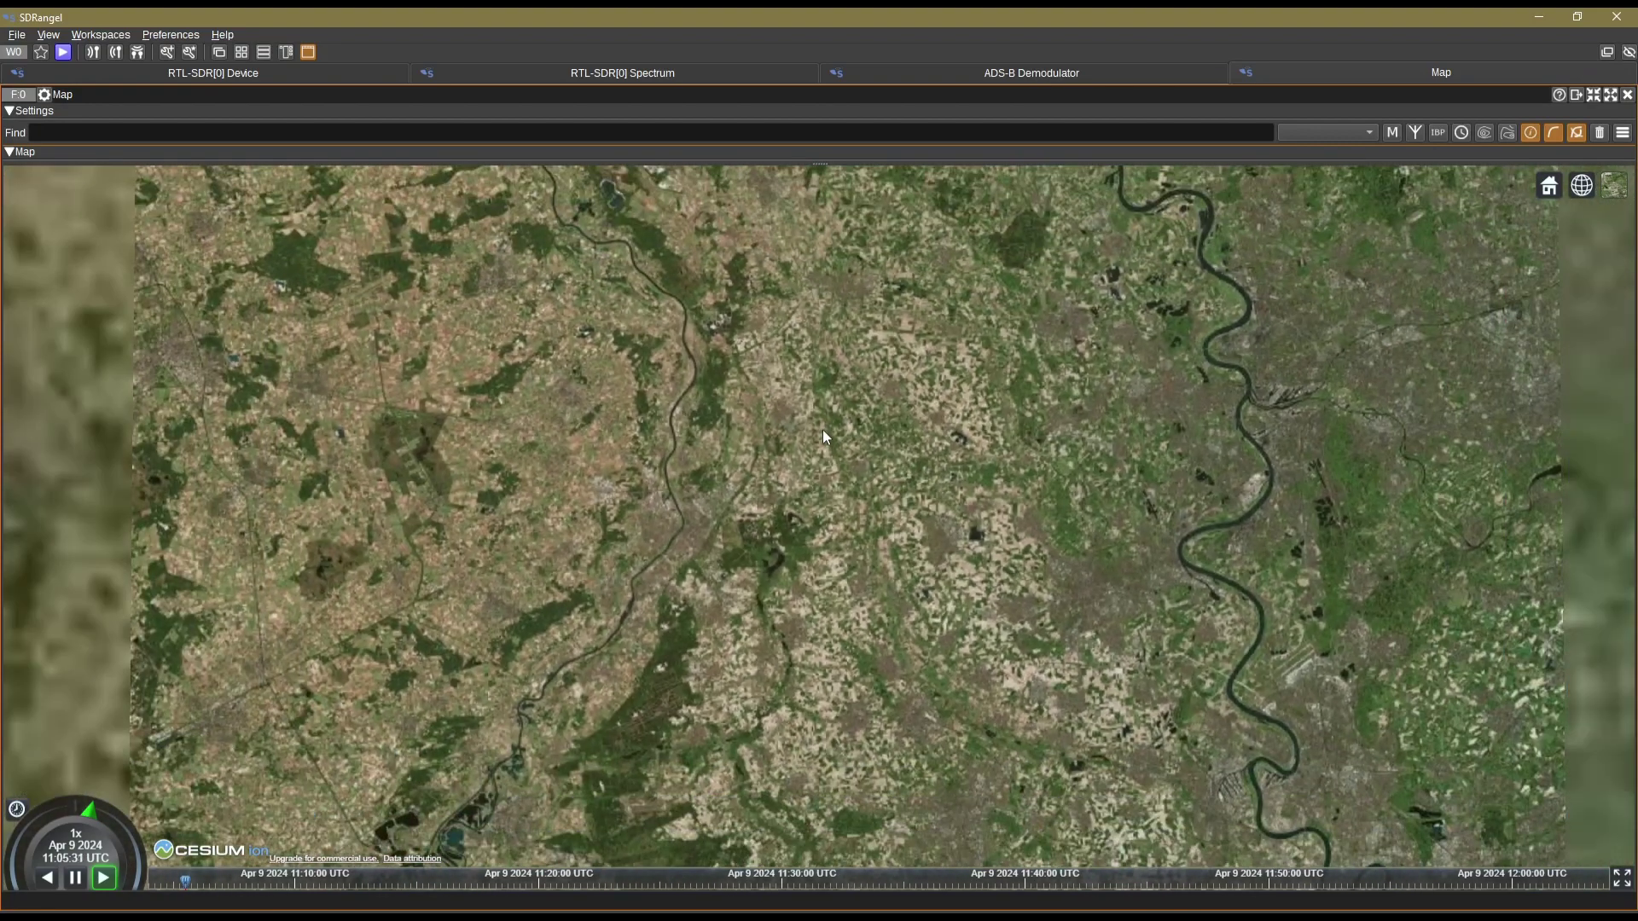
pyautogui.scroll(-5, 822, 429)
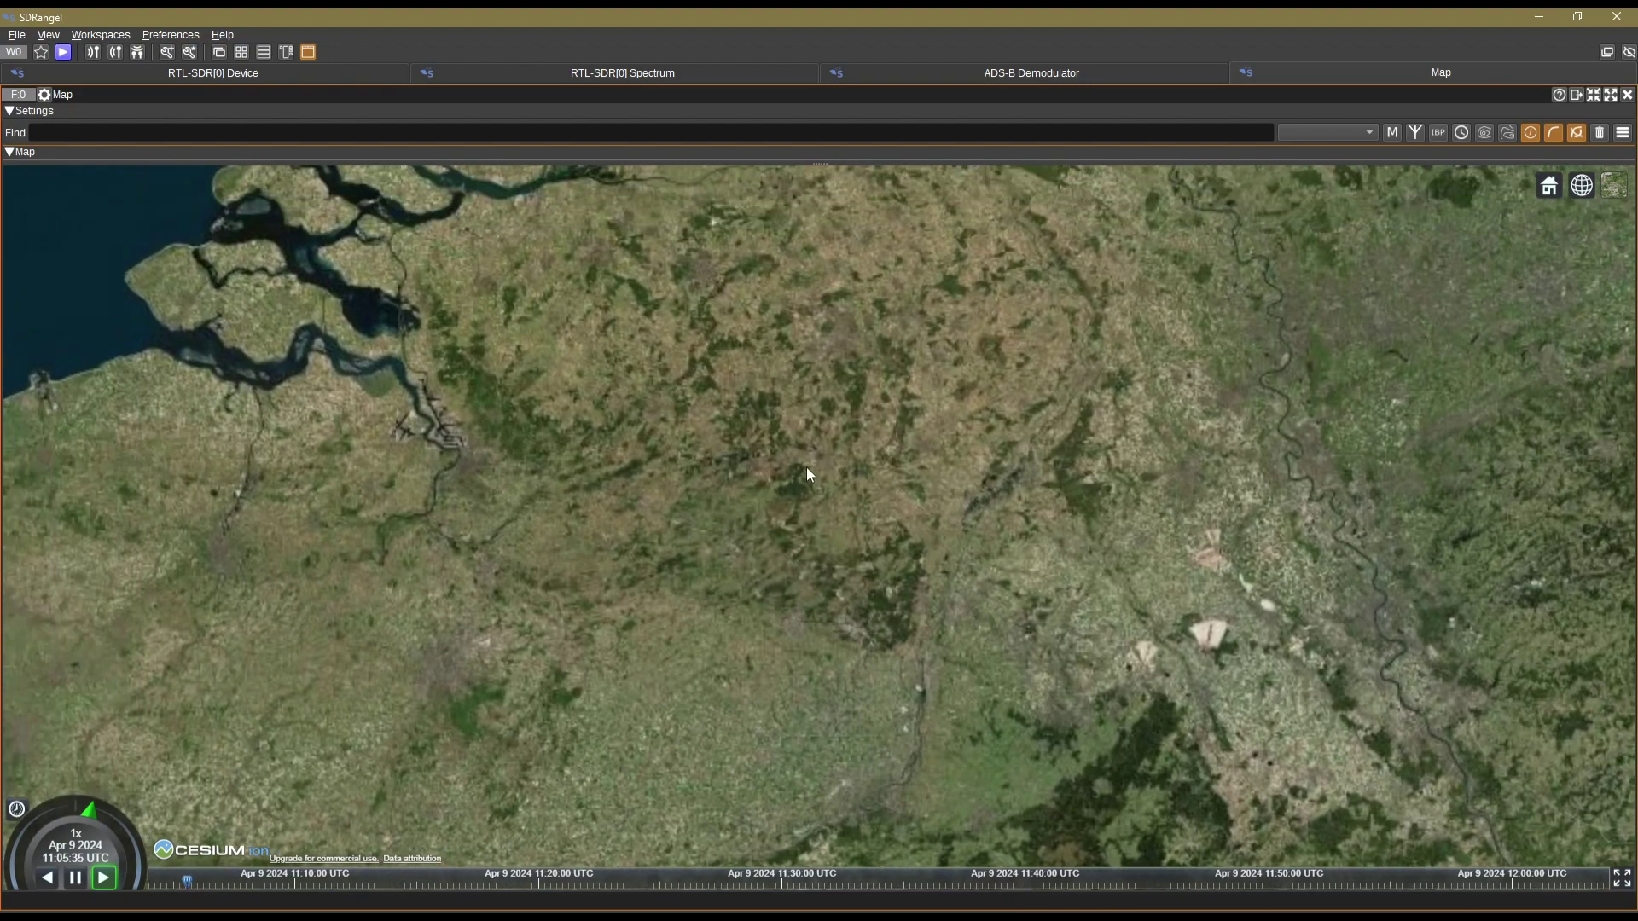
pyautogui.scroll(-3, 809, 473)
pyautogui.scroll(-3, 843, 435)
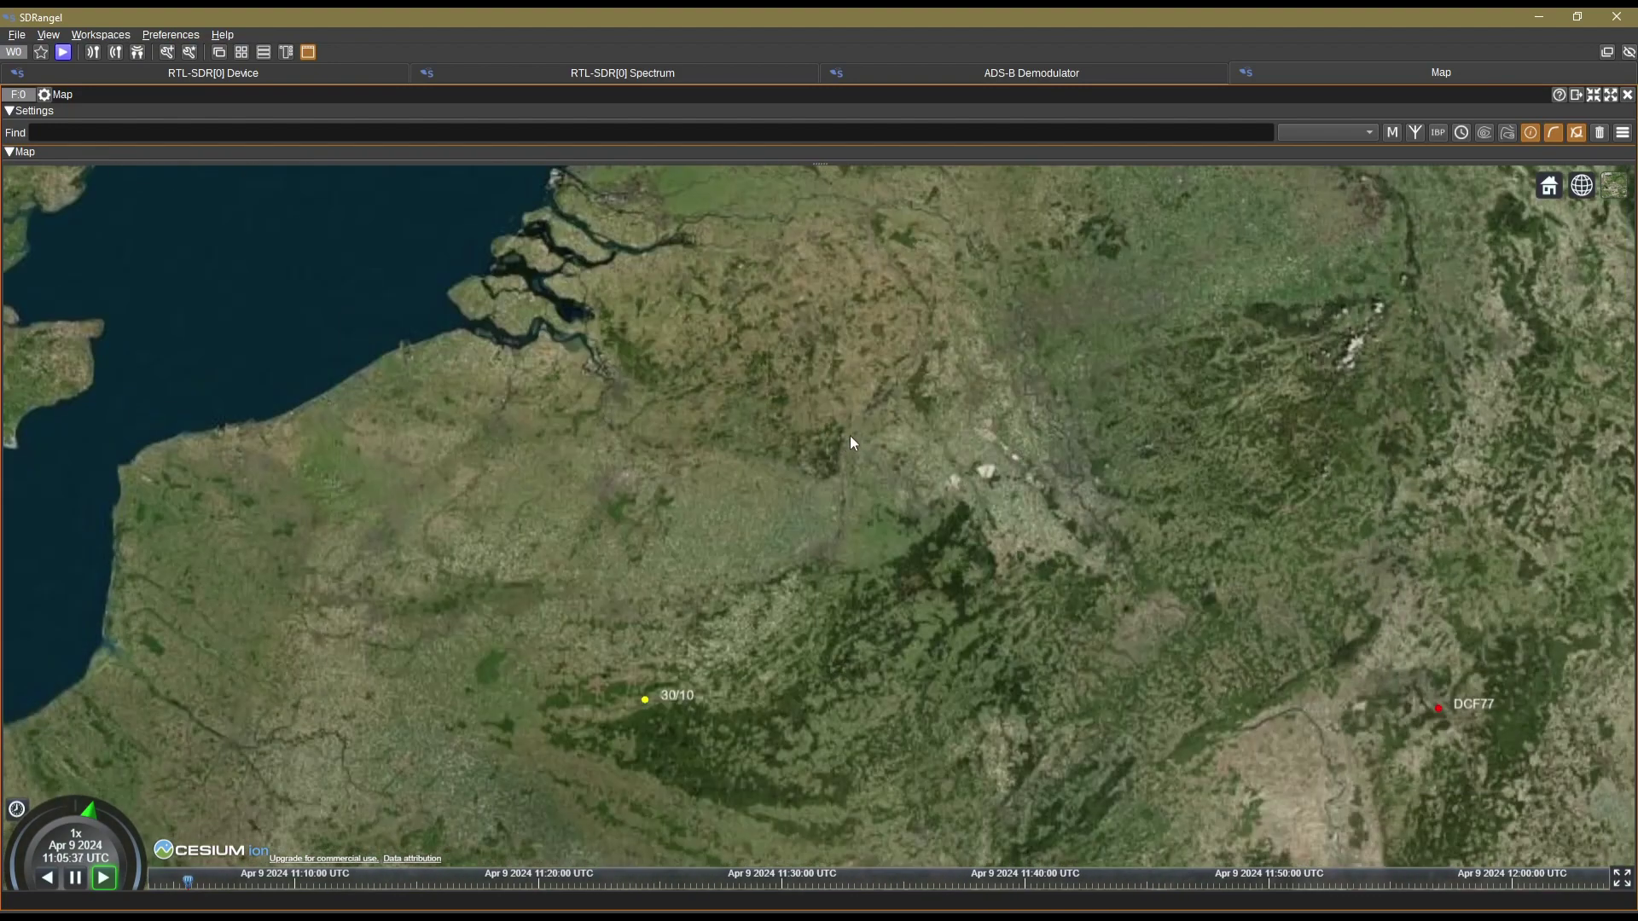
pyautogui.scroll(-3, 850, 440)
pyautogui.scroll(-3, 822, 428)
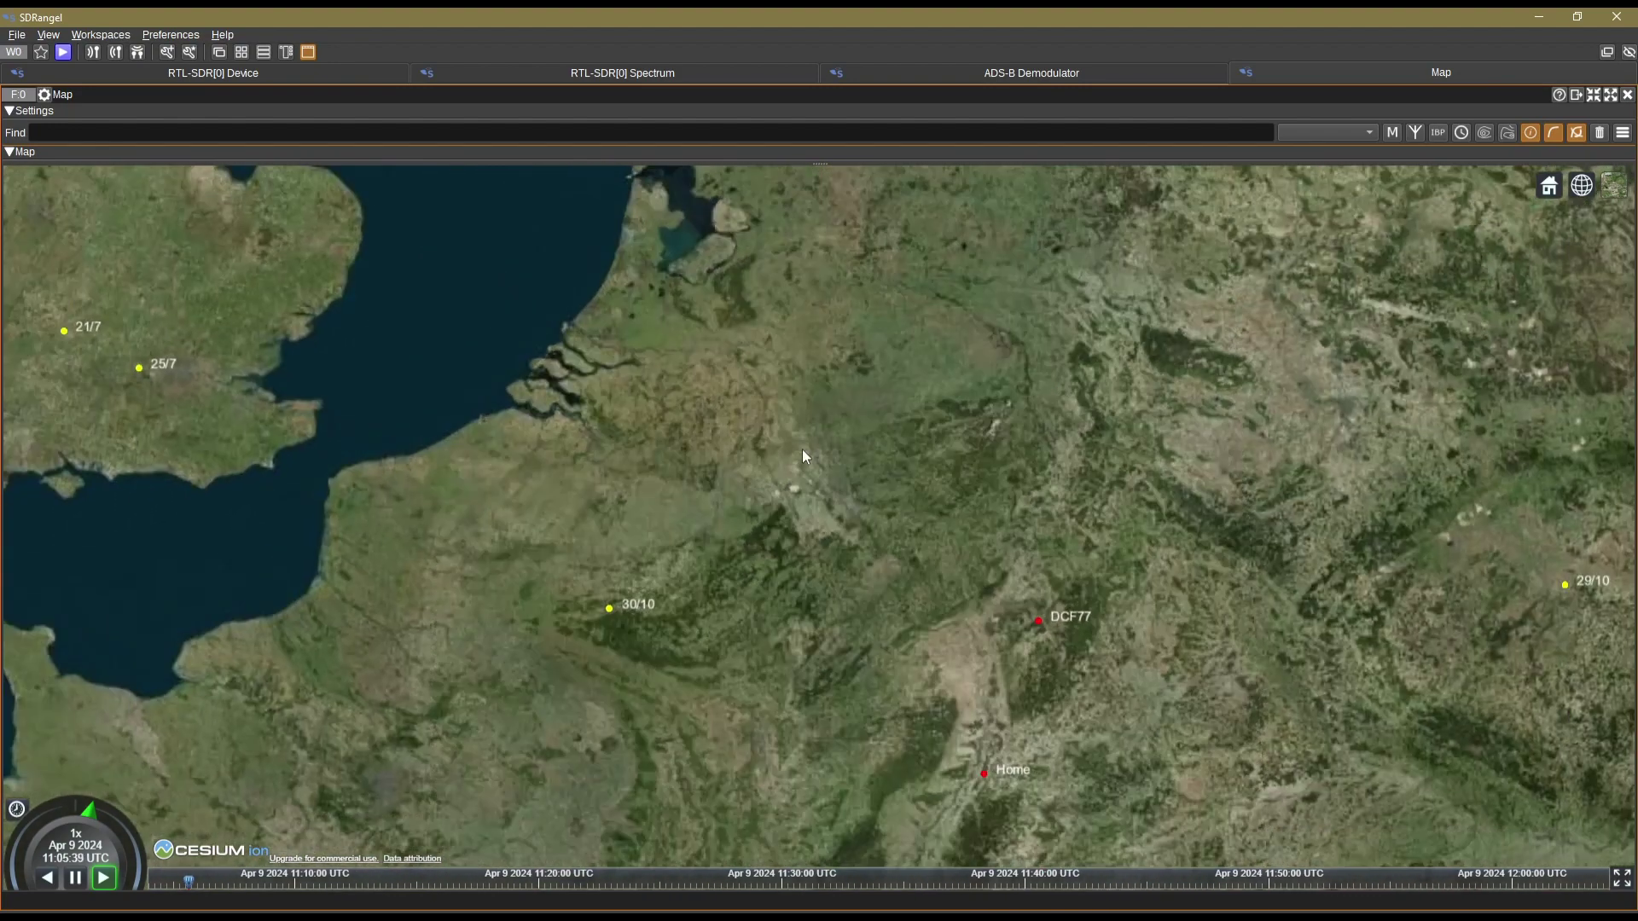
pyautogui.scroll(-5, 802, 452)
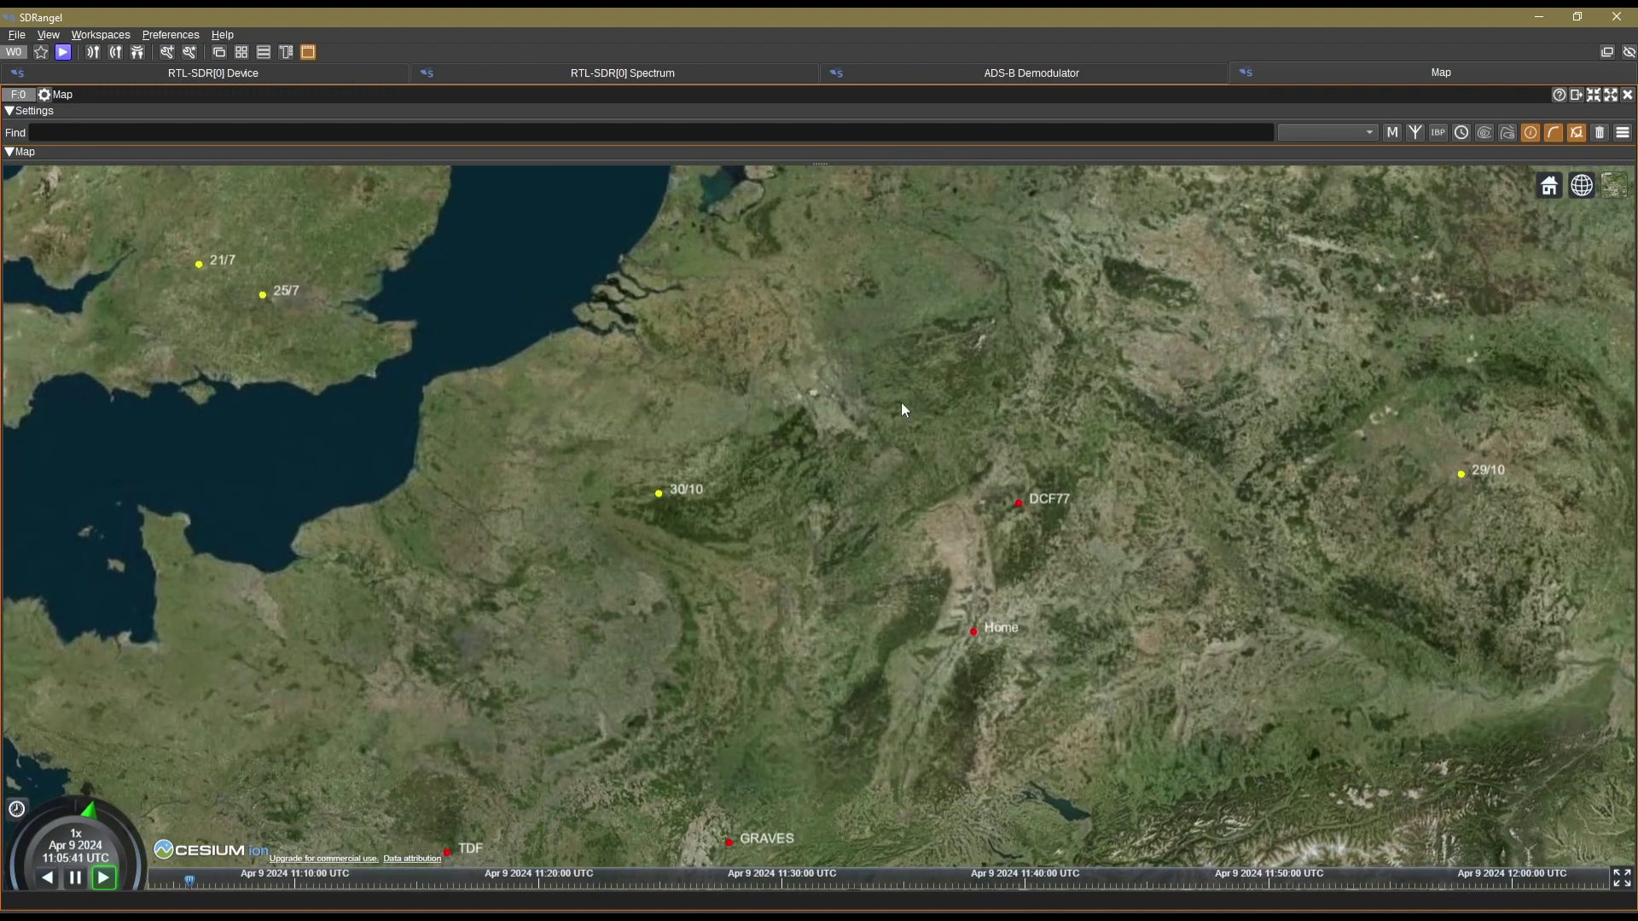
pyautogui.moveTo(905, 410); pyautogui.dragTo(925, 434)
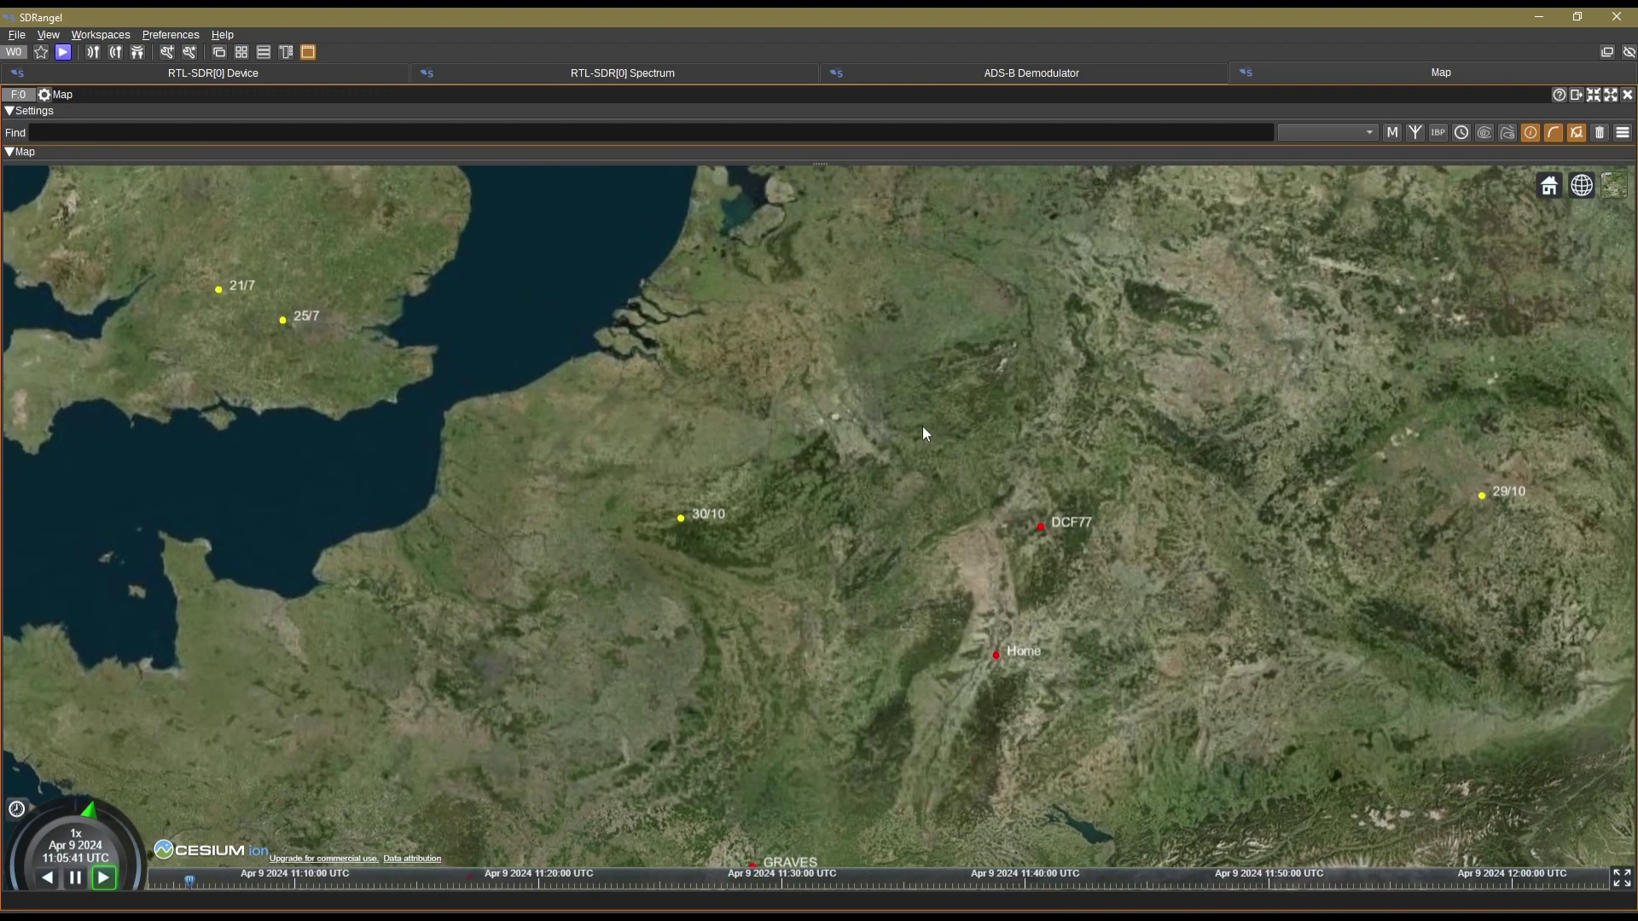
# Open Map Display Settings and centre the dialog on screen
pyautogui.click(1624, 134)
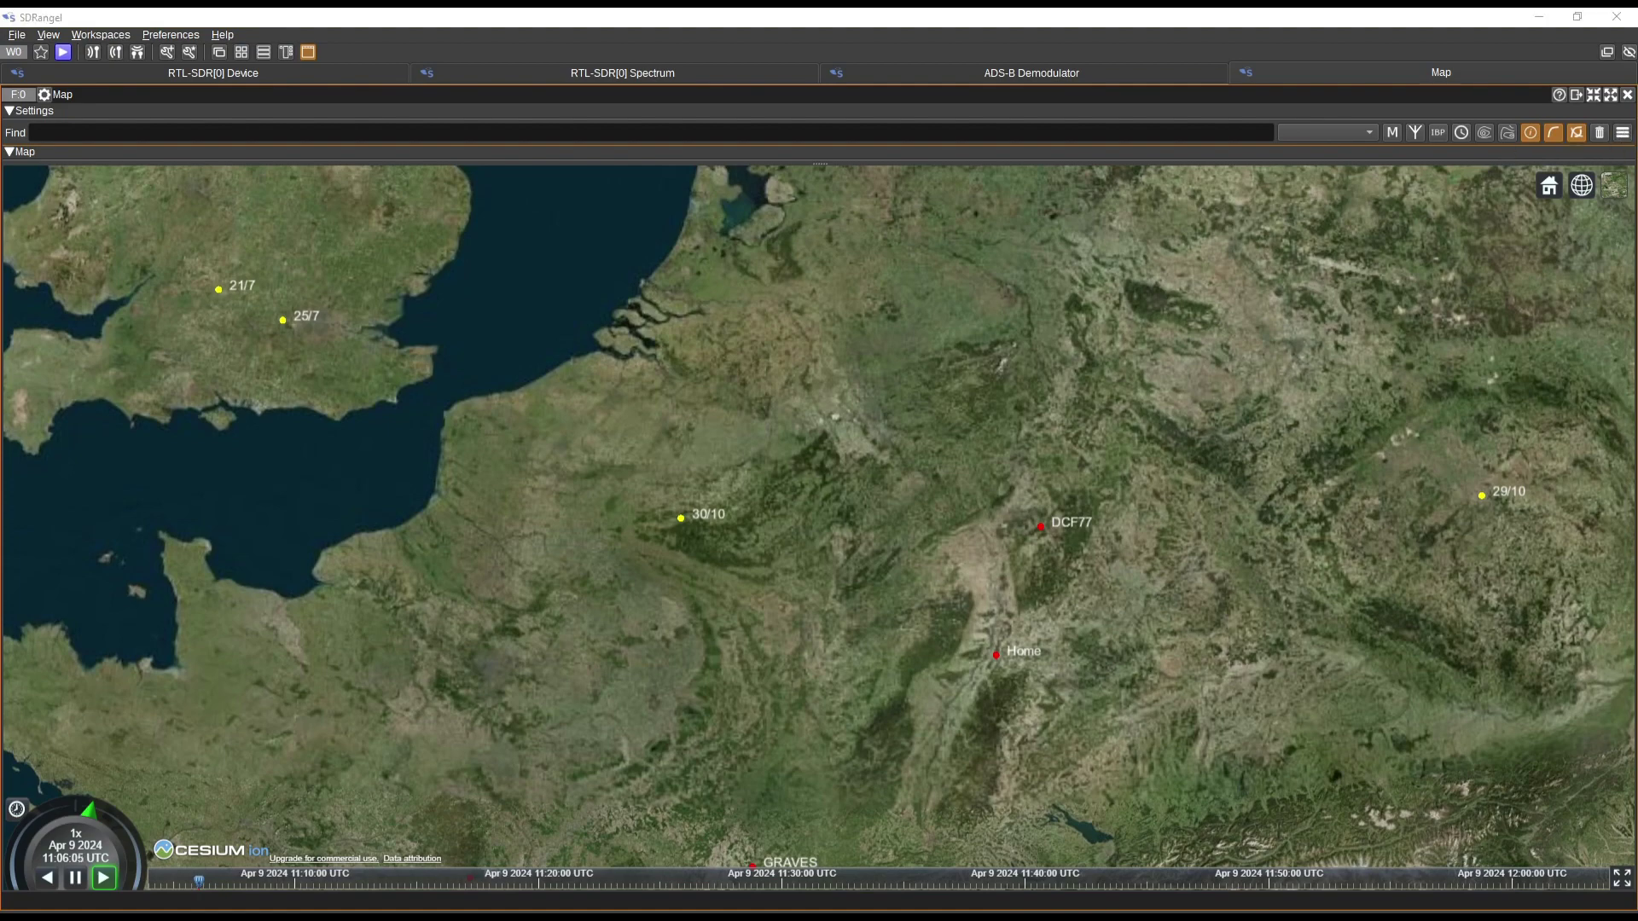
pyautogui.moveTo(1633, 191); pyautogui.dragTo(733, 227)
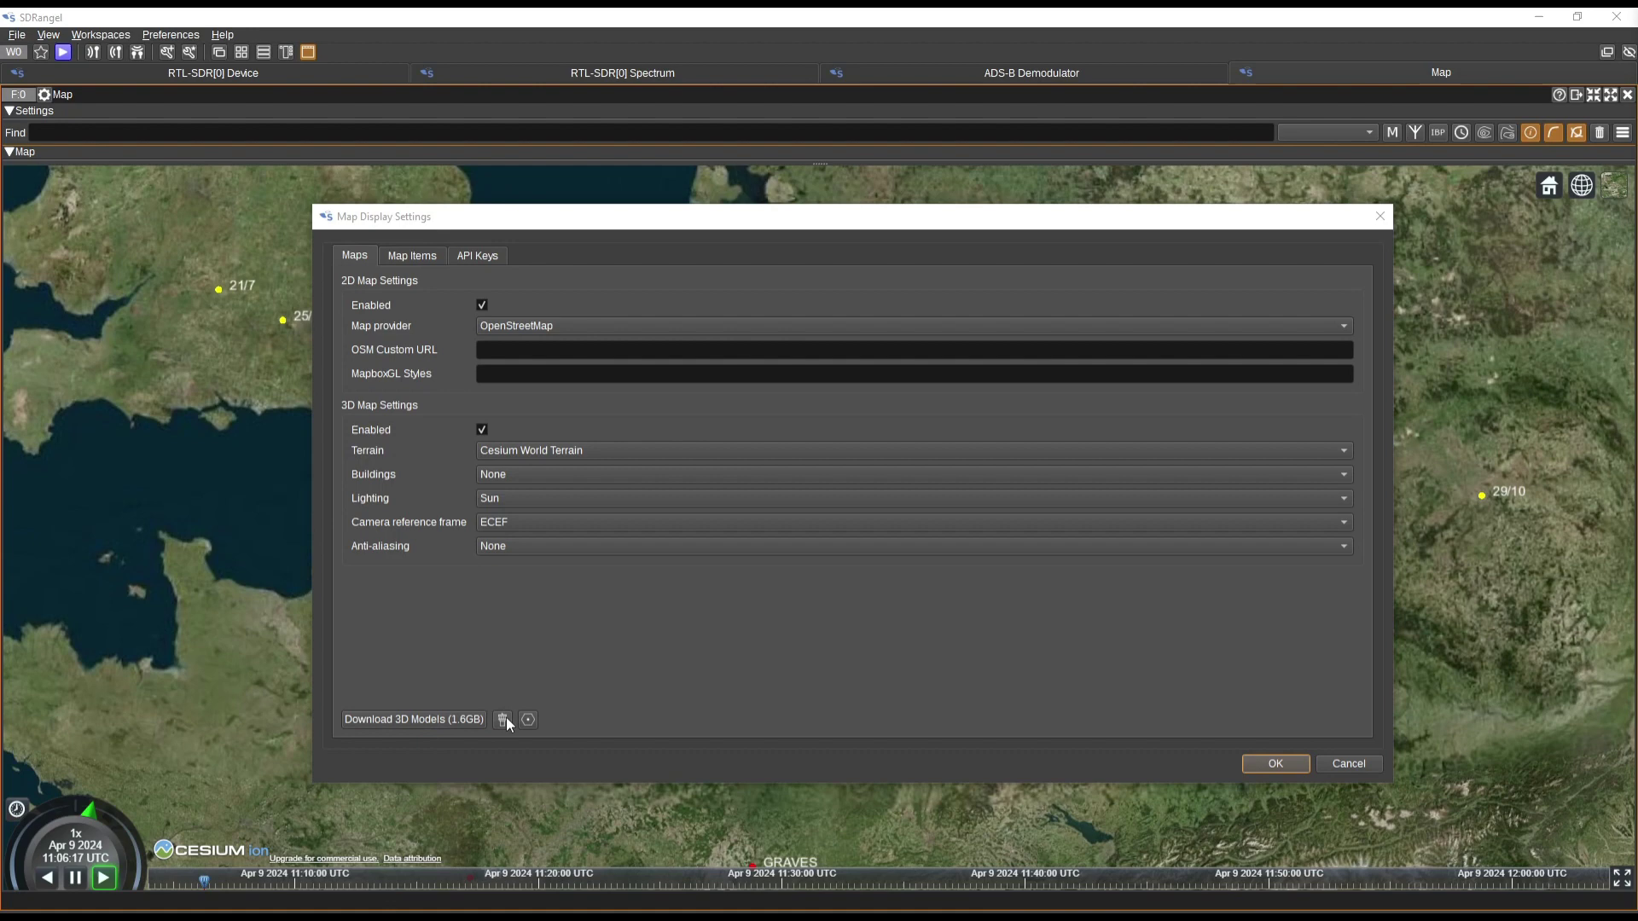
pyautogui.click(525, 719)
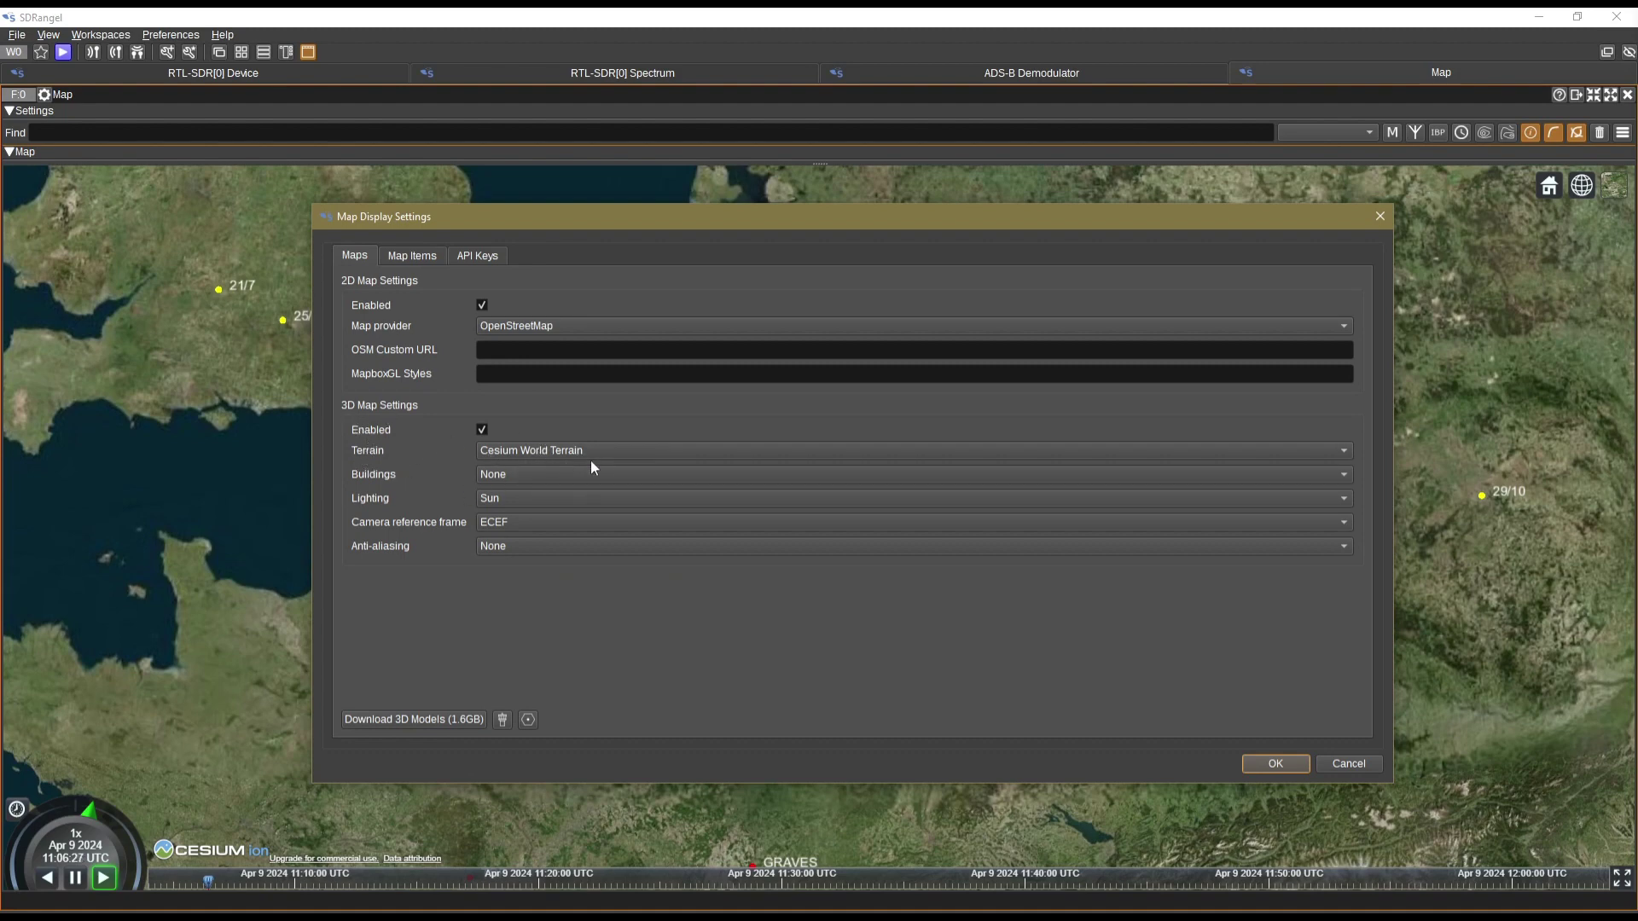
# Review Terrain (Cesium World Terrain), Buildings (None) and Lighting (Sun), then view API Keys
pyautogui.click(650, 451)
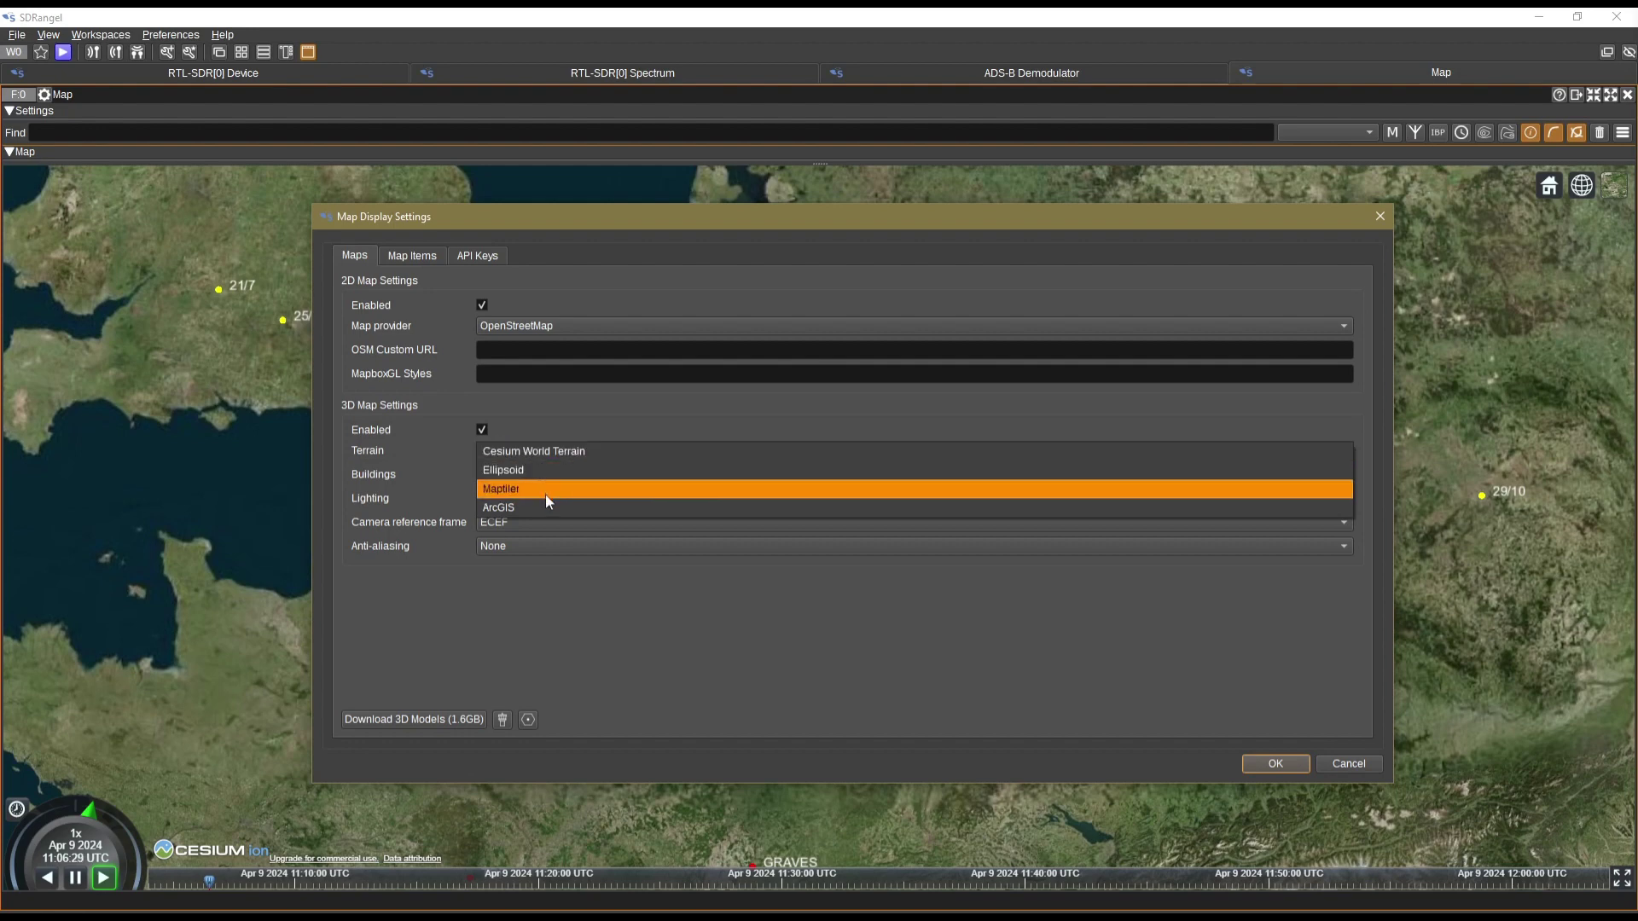
pyautogui.click(434, 629)
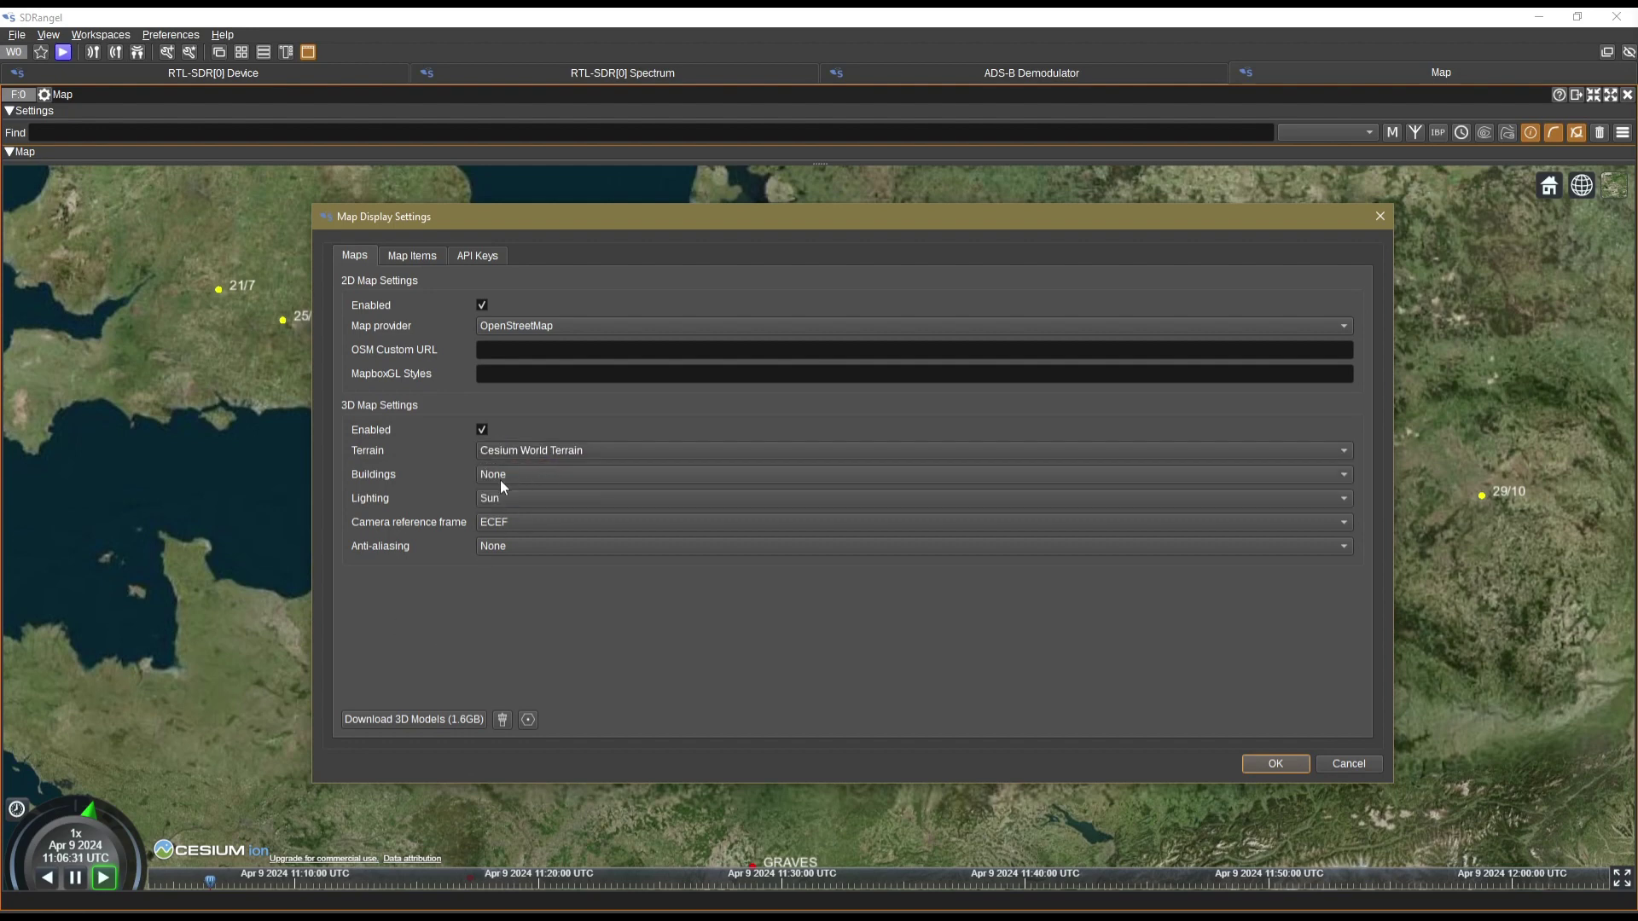
pyautogui.click(554, 476)
pyautogui.click(557, 474)
pyautogui.click(551, 499)
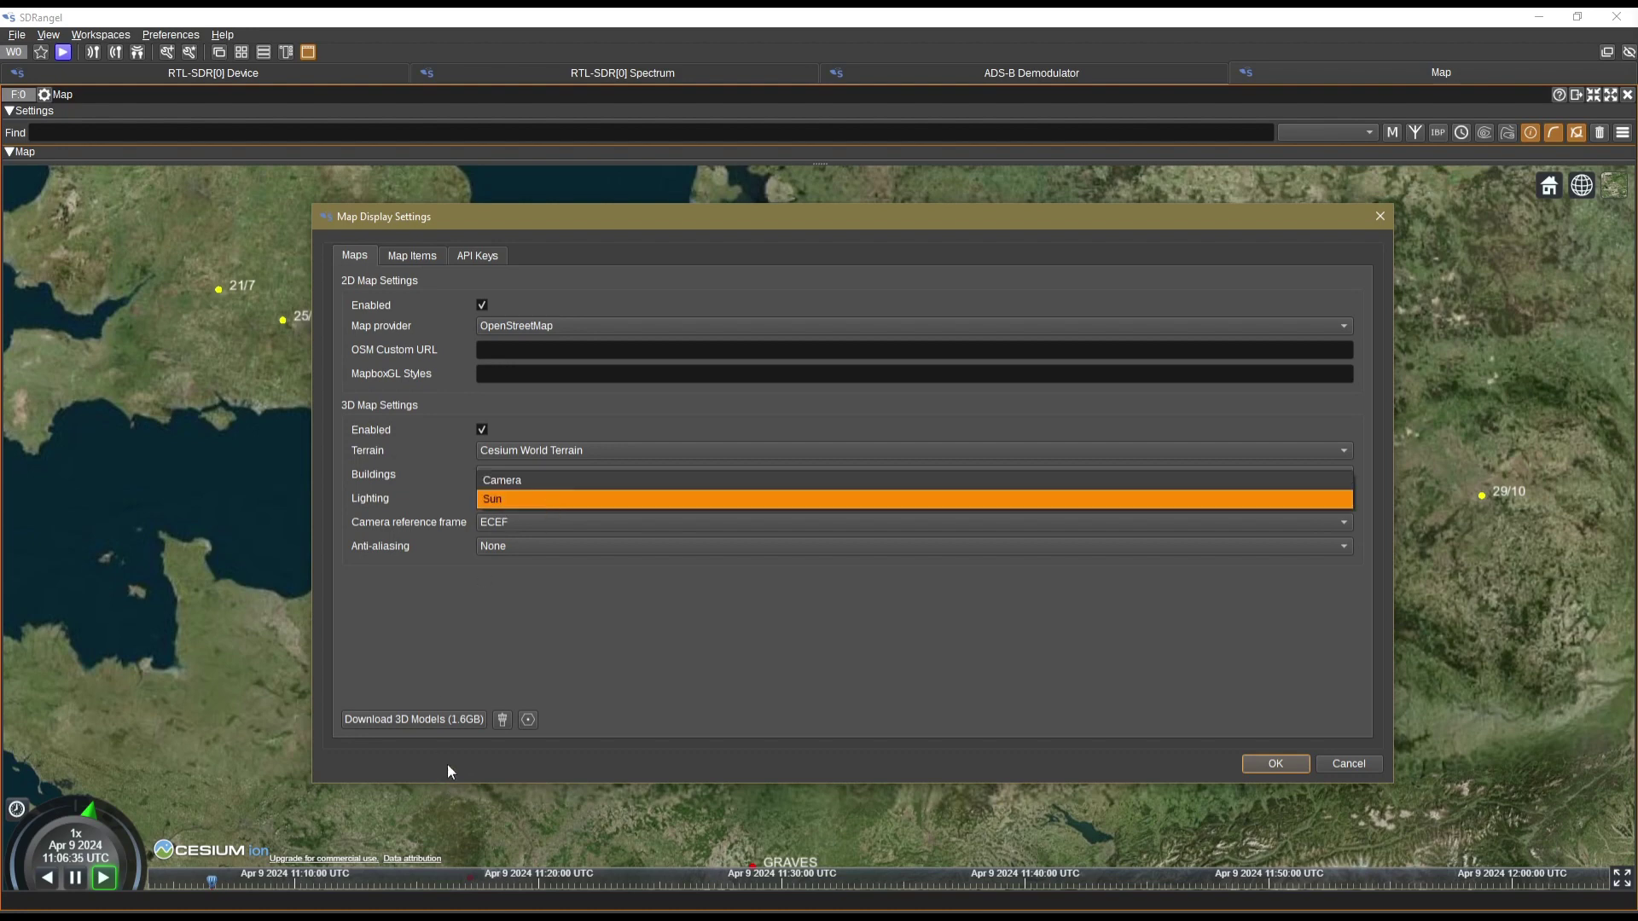
pyautogui.click(550, 502)
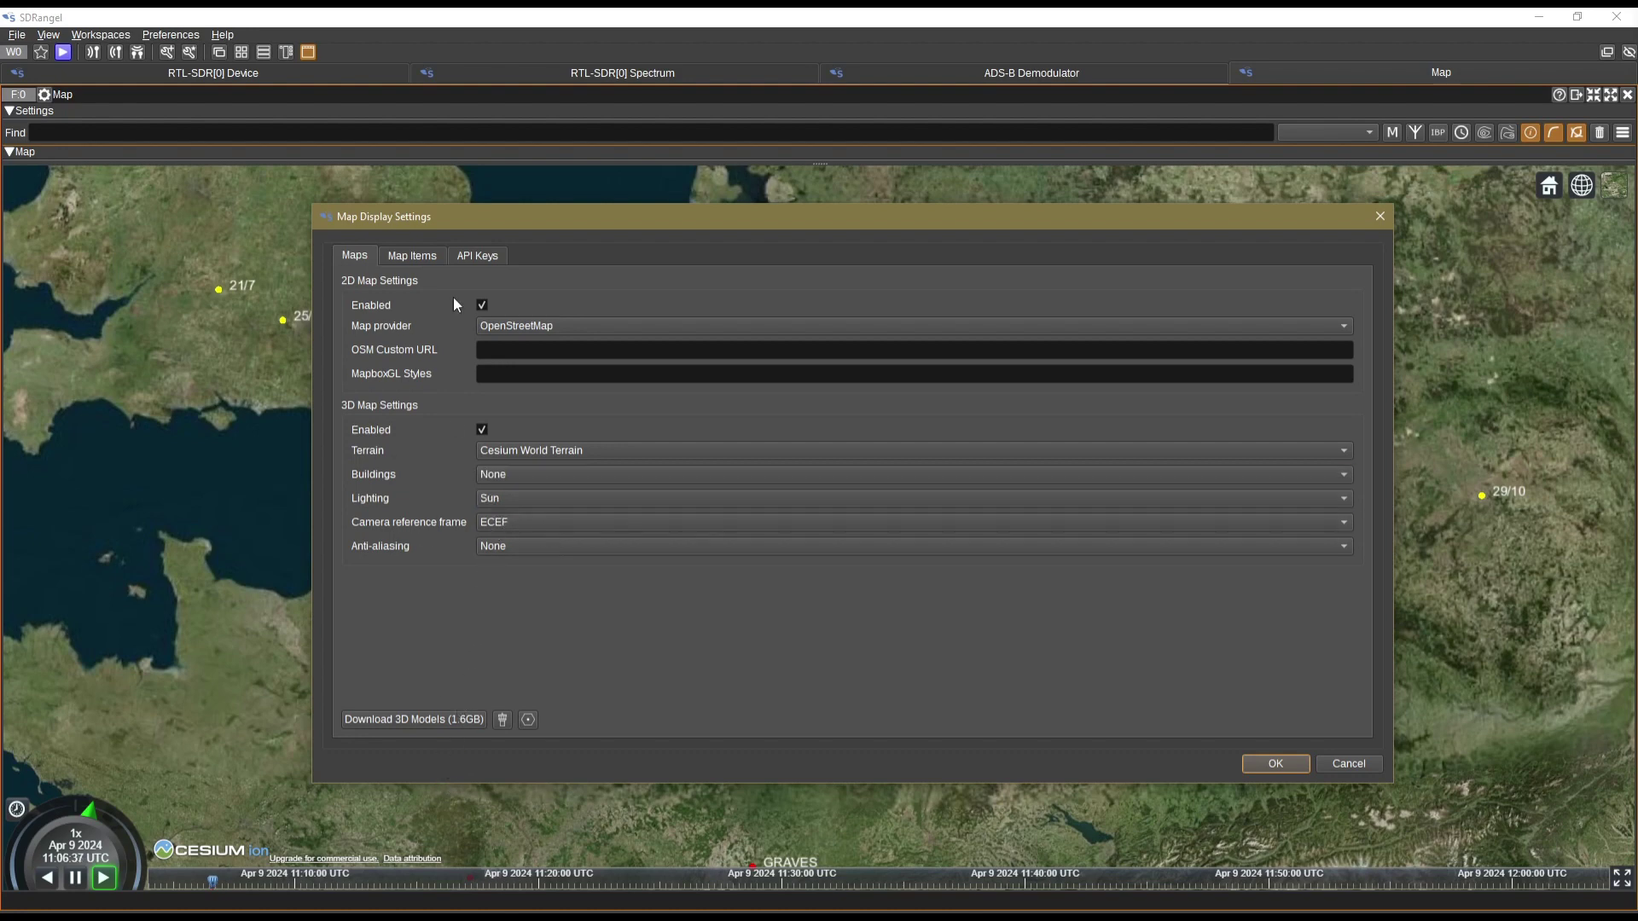
pyautogui.click(476, 256)
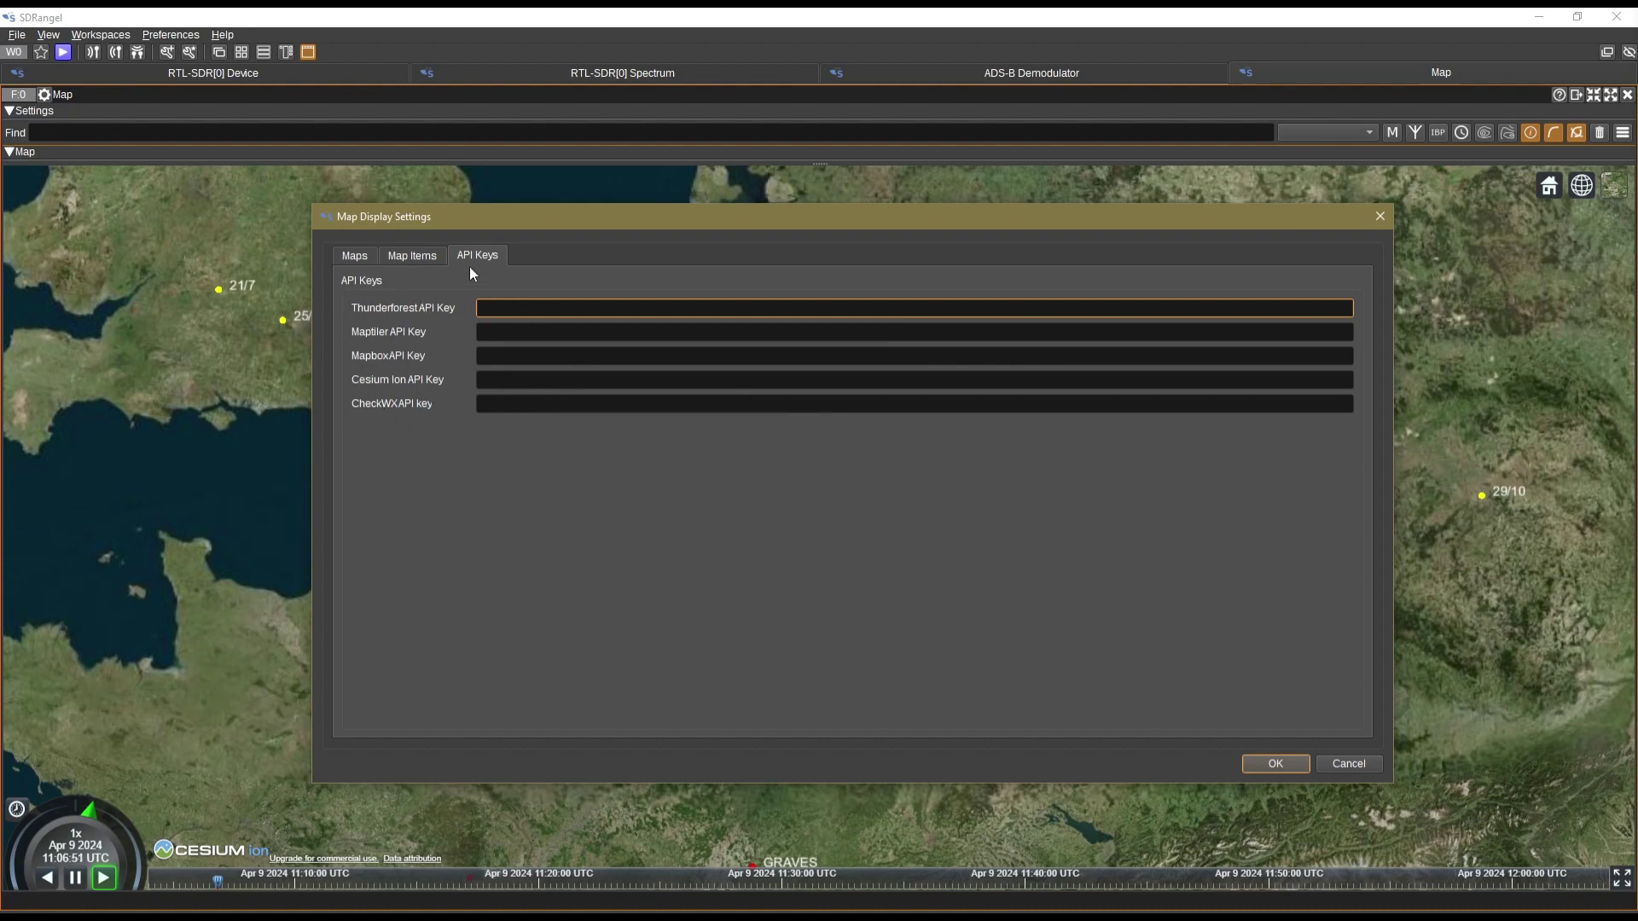
# Browse the Map Items and API Keys pages, then return to the Maps page
pyautogui.click(410, 256)
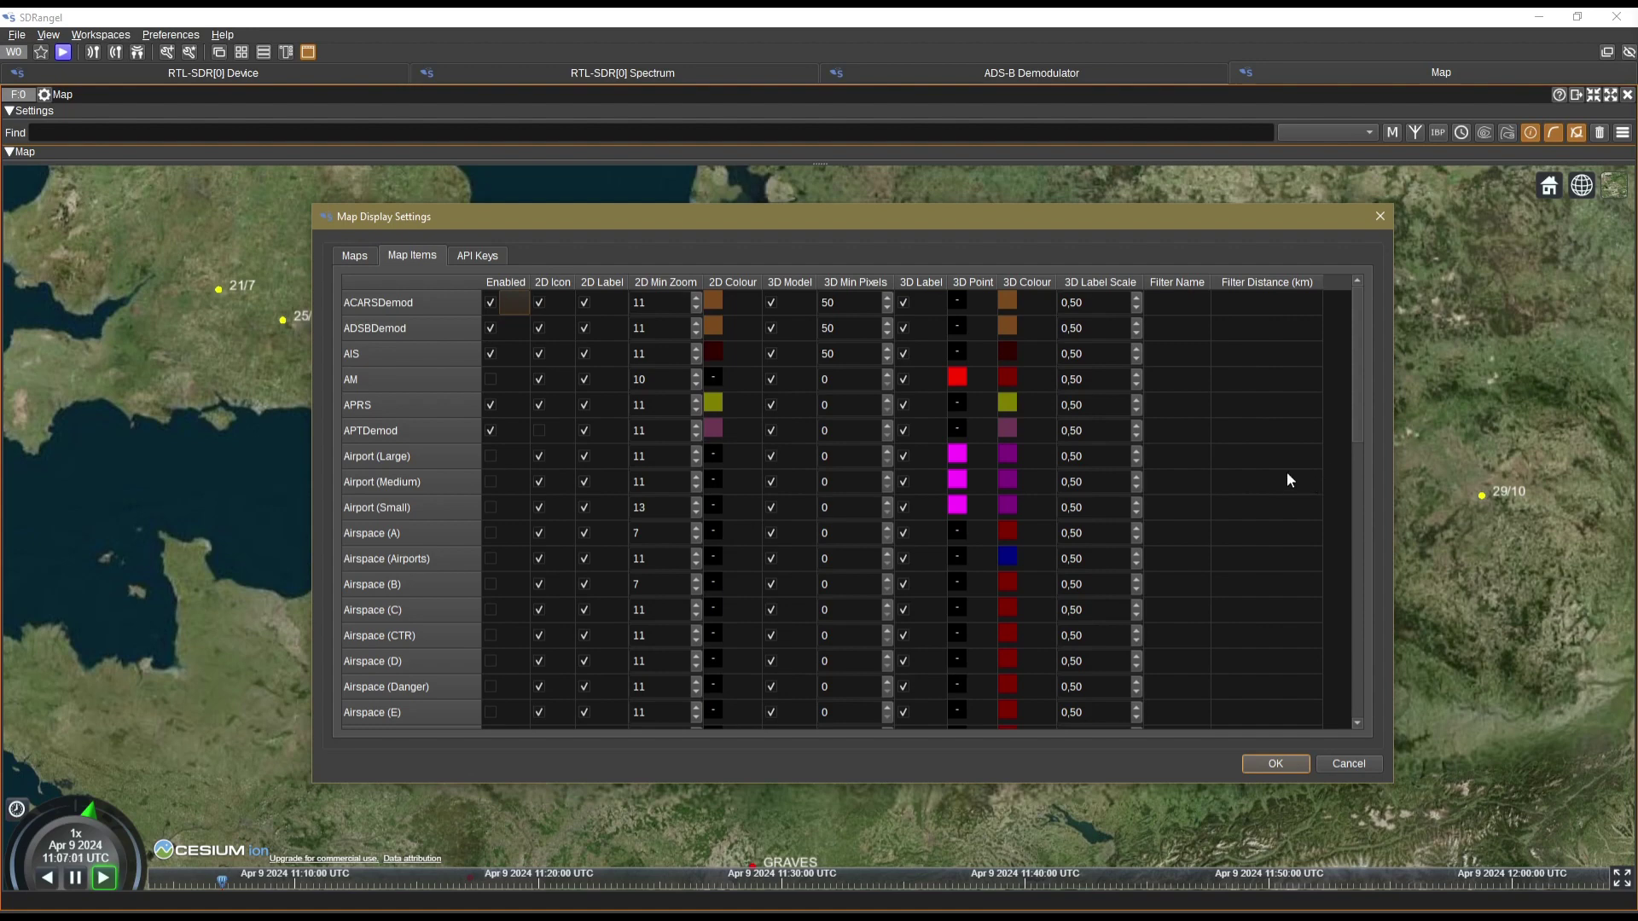
pyautogui.click(479, 258)
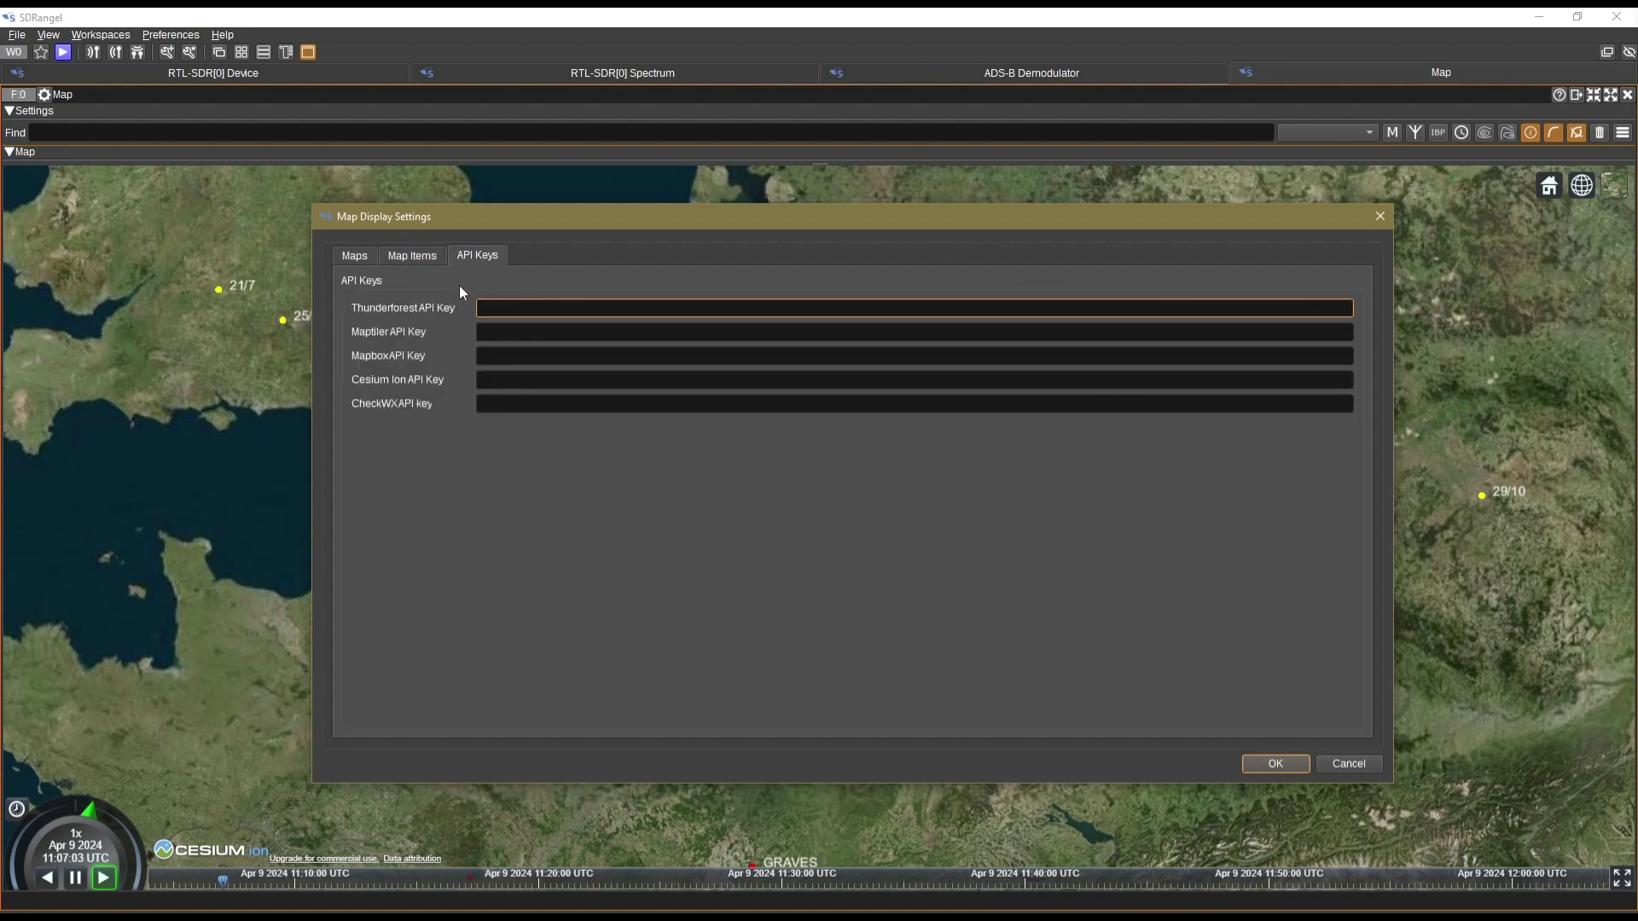
pyautogui.click(350, 259)
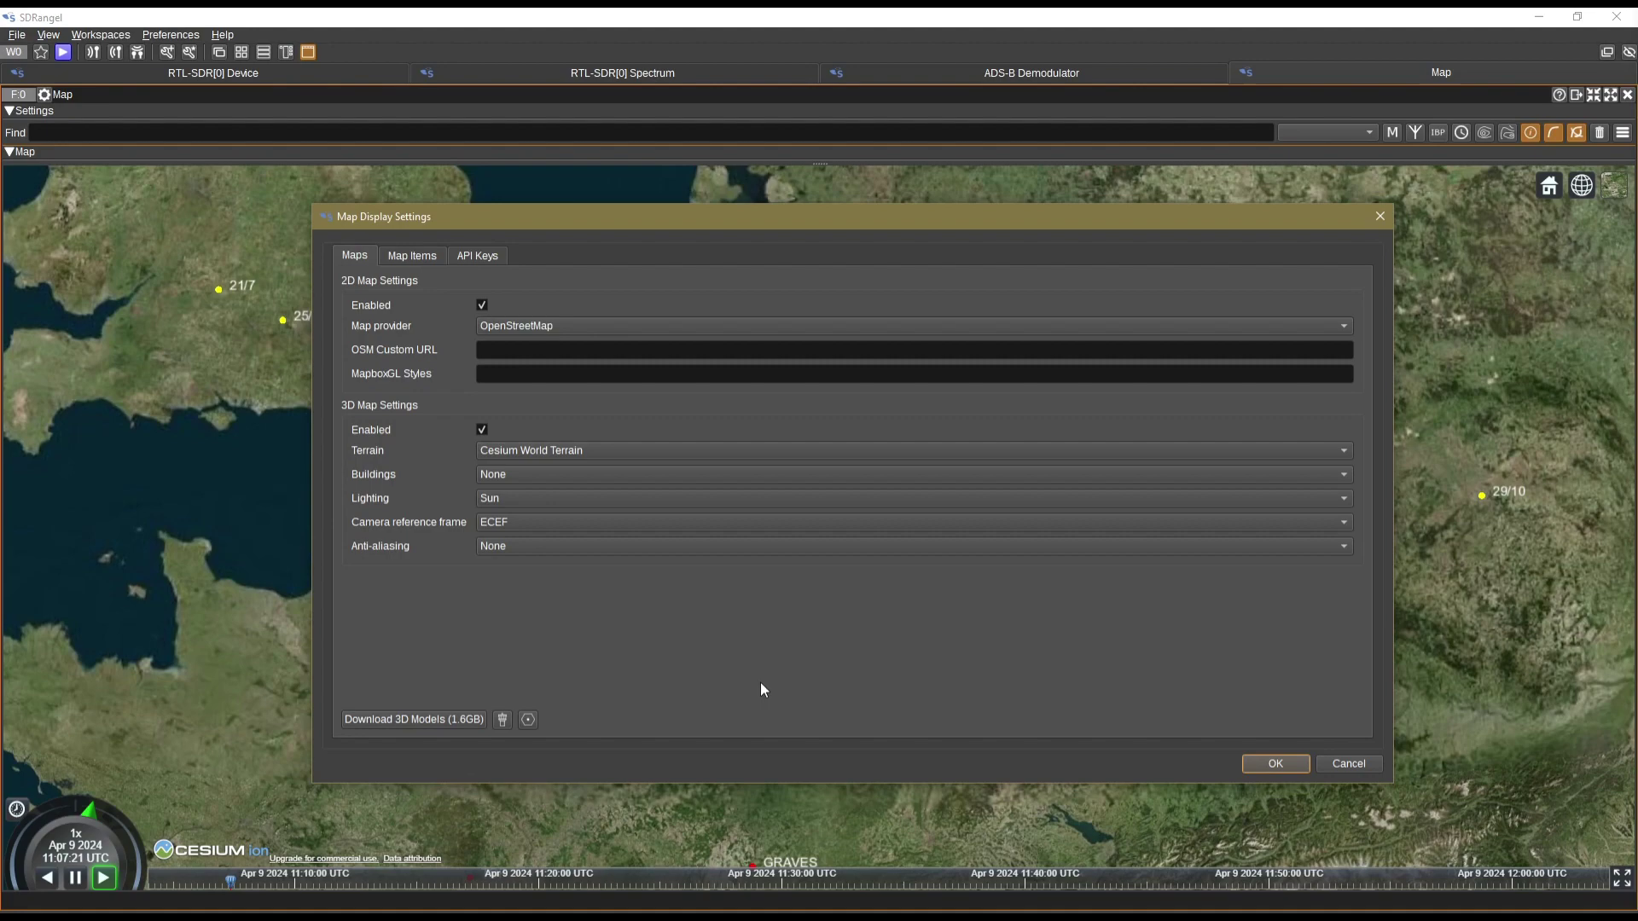
# Accept Map Display Settings with OK and toggle the map timeline off and on
pyautogui.click(1261, 761)
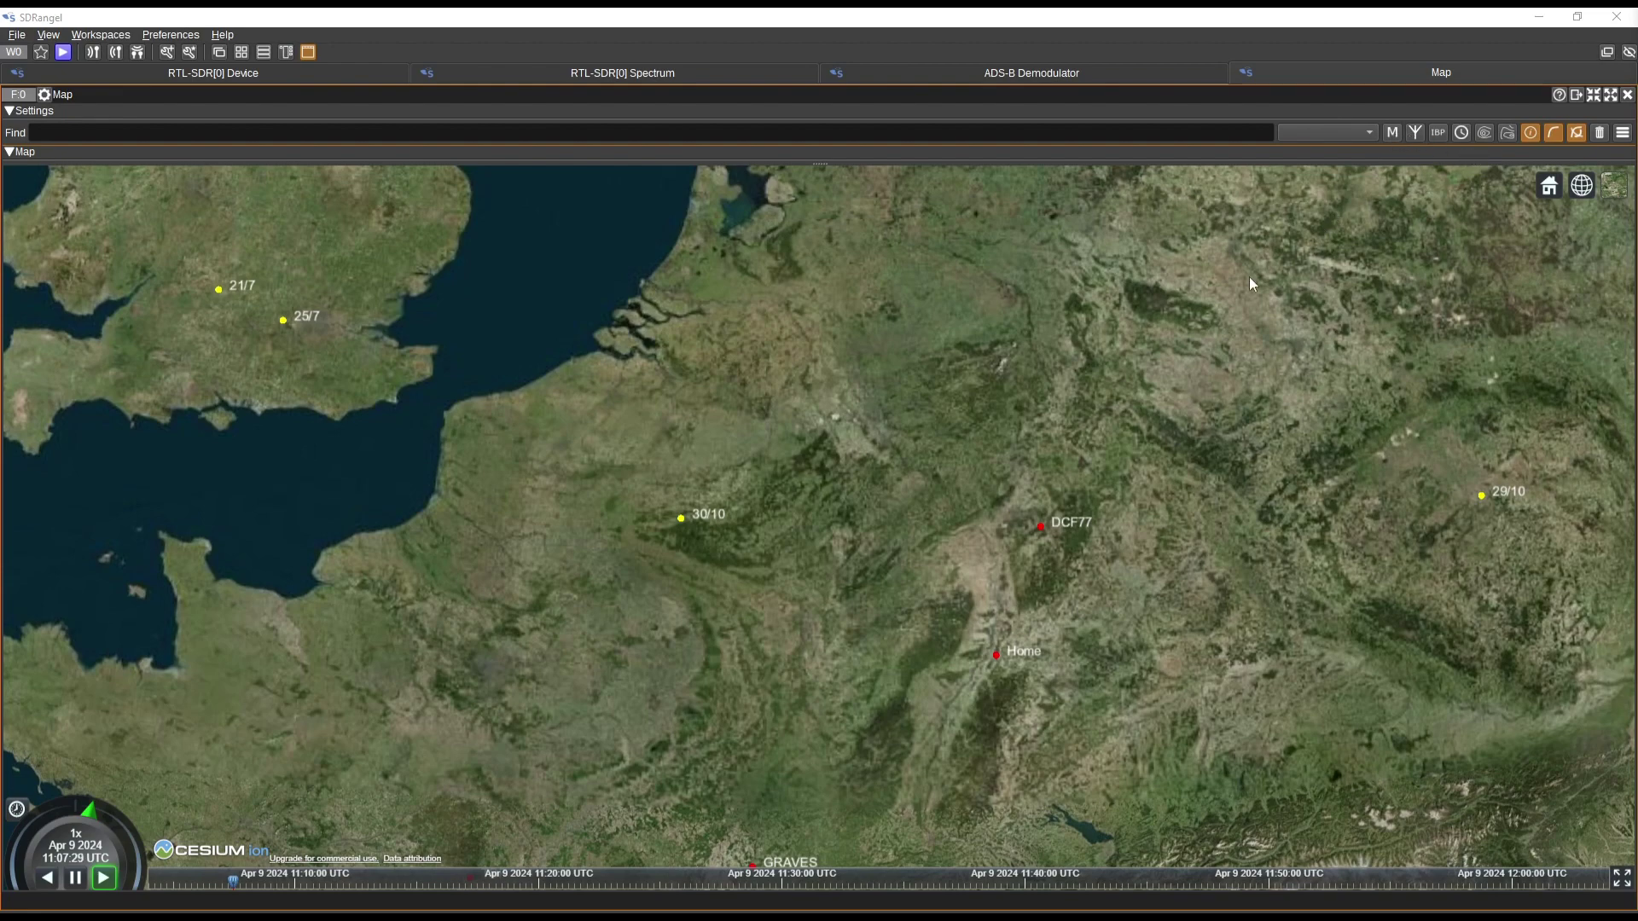
pyautogui.click(1484, 133)
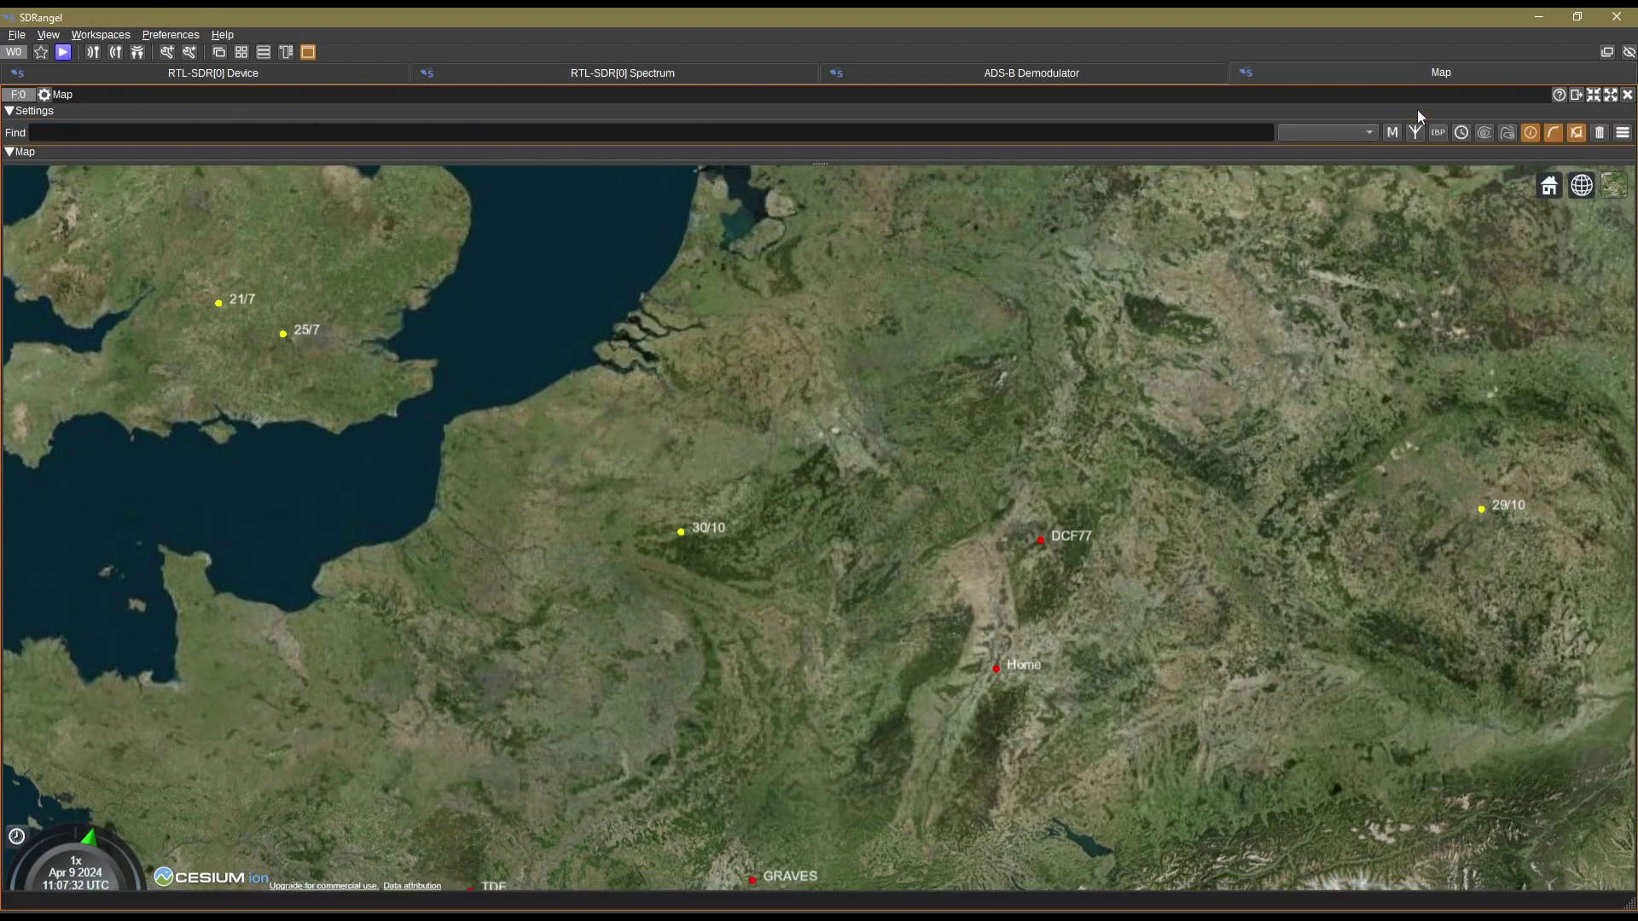
pyautogui.click(1474, 134)
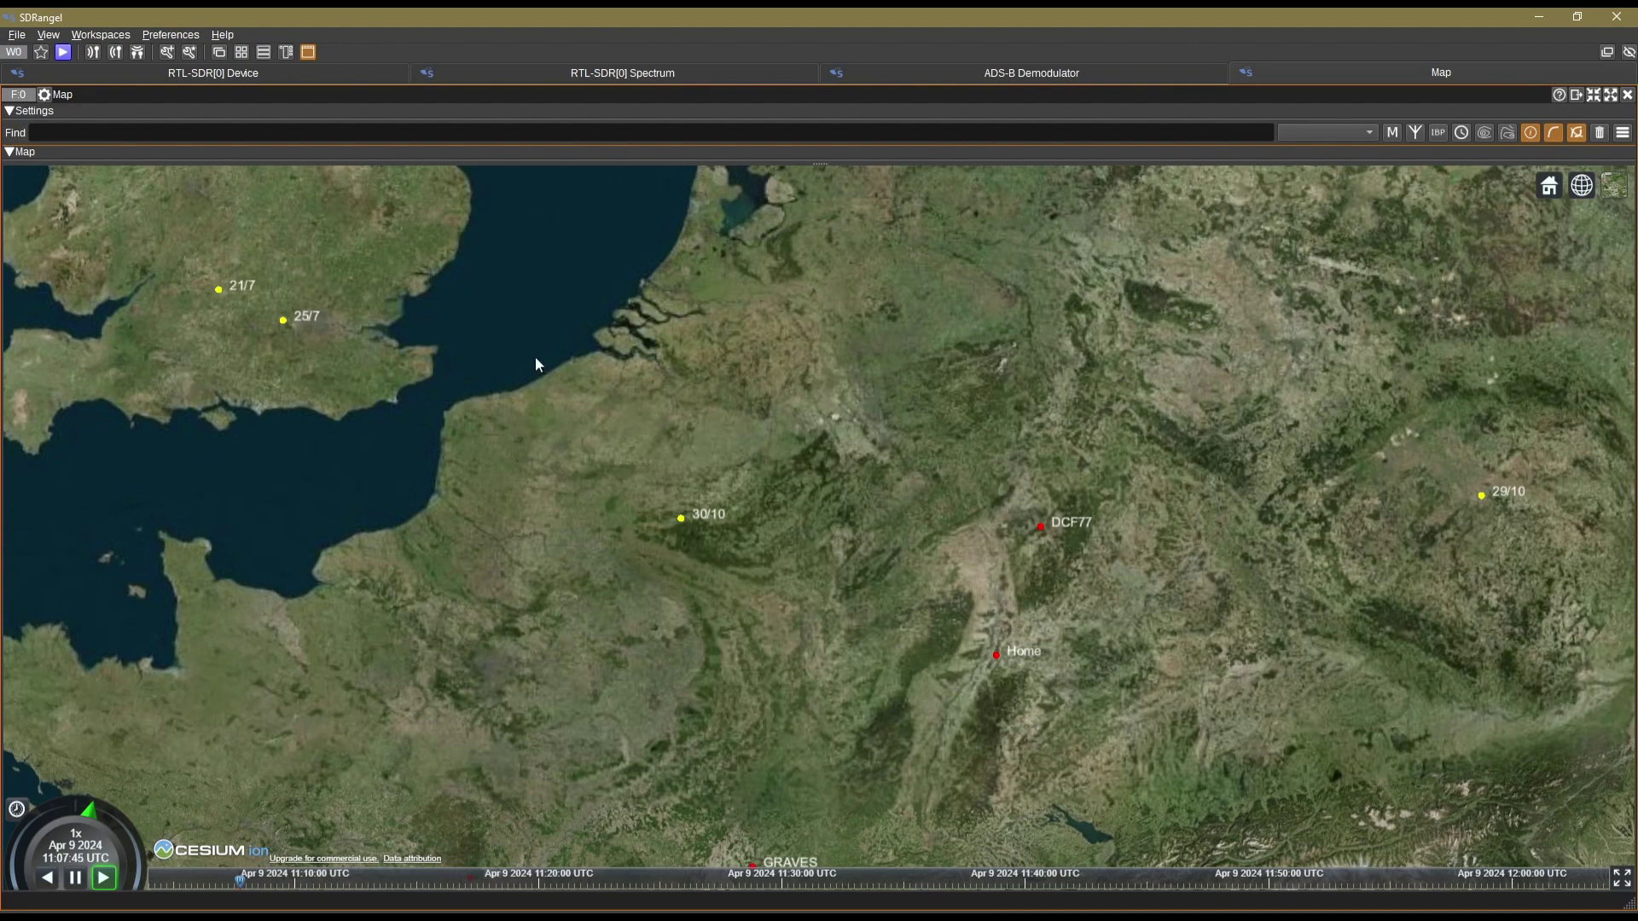
# Pan the map toward the Netherlands coast and cancel the reopened settings dialog
pyautogui.moveTo(739, 344); pyautogui.dragTo(662, 440)
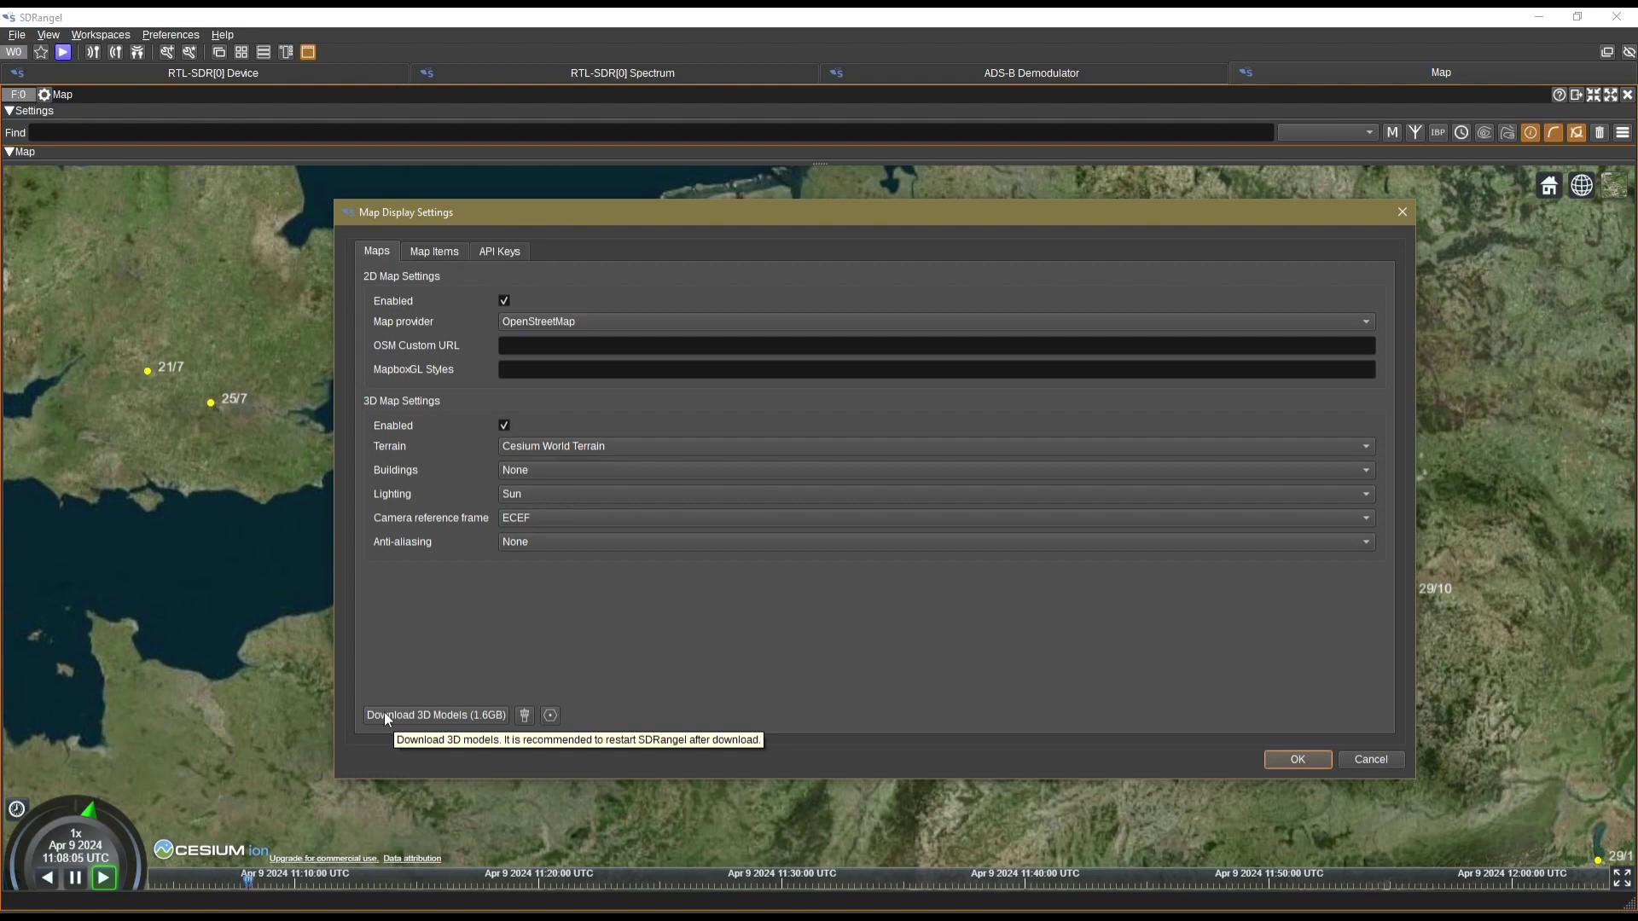
pyautogui.click(1368, 759)
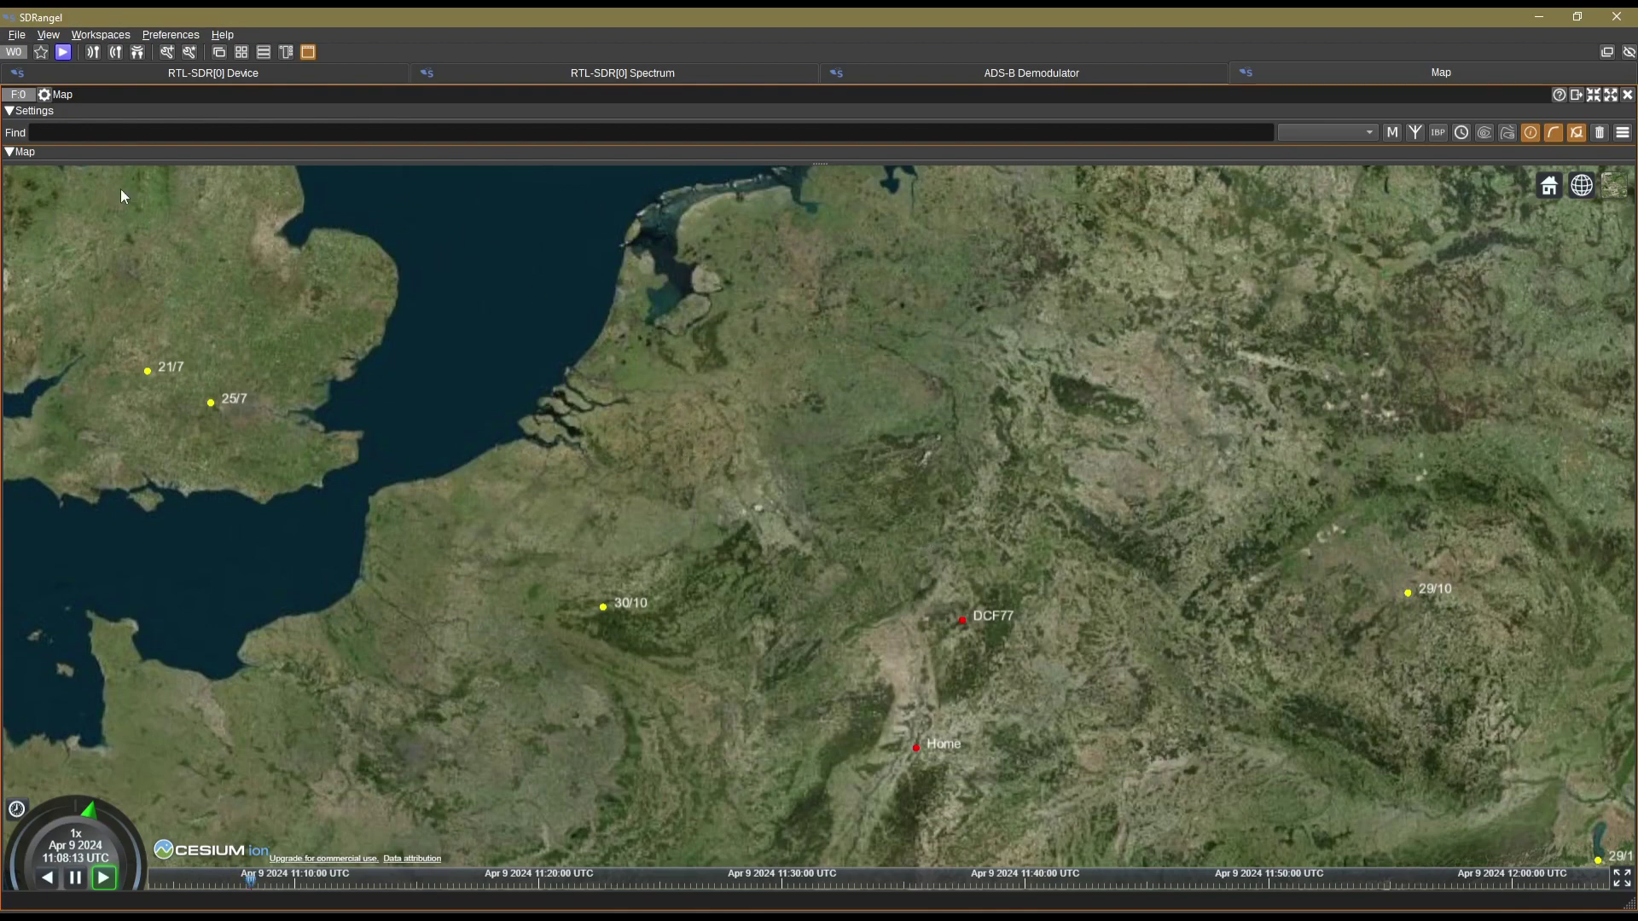
# Start the RTL-SDR device to receive live ADS-B aircraft on the 3D map
pyautogui.click(63, 54)
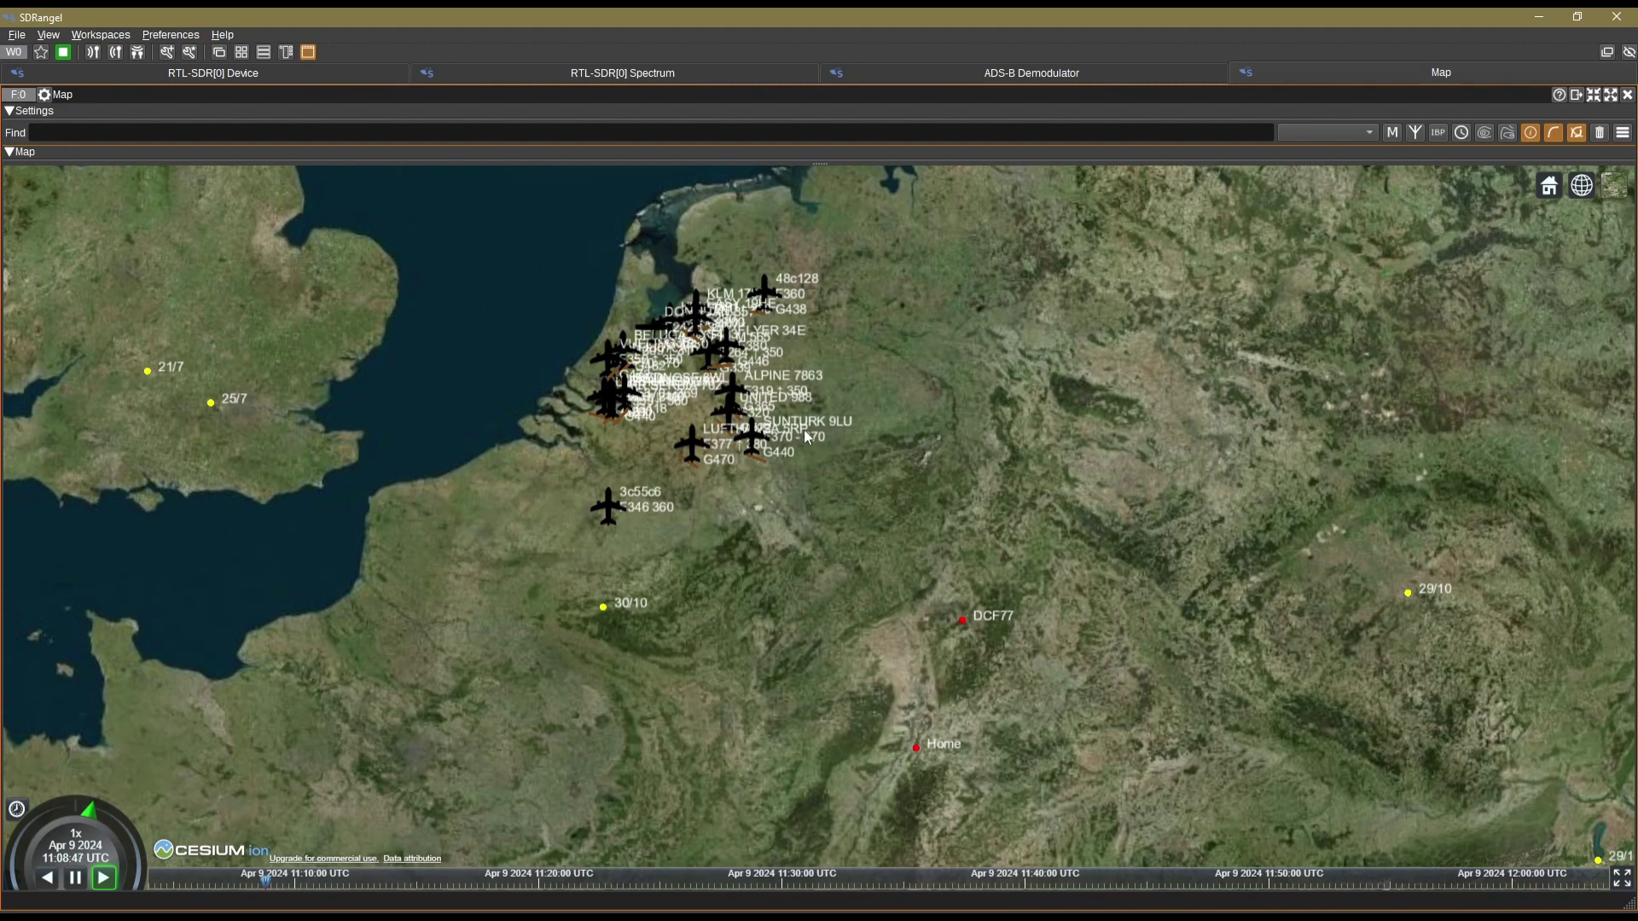
# Zoom into the aircraft cluster and select LUFTHANSA 3c65c9 to show its details
pyautogui.scroll(3, 802, 427)
pyautogui.moveTo(910, 426); pyautogui.dragTo(957, 469)
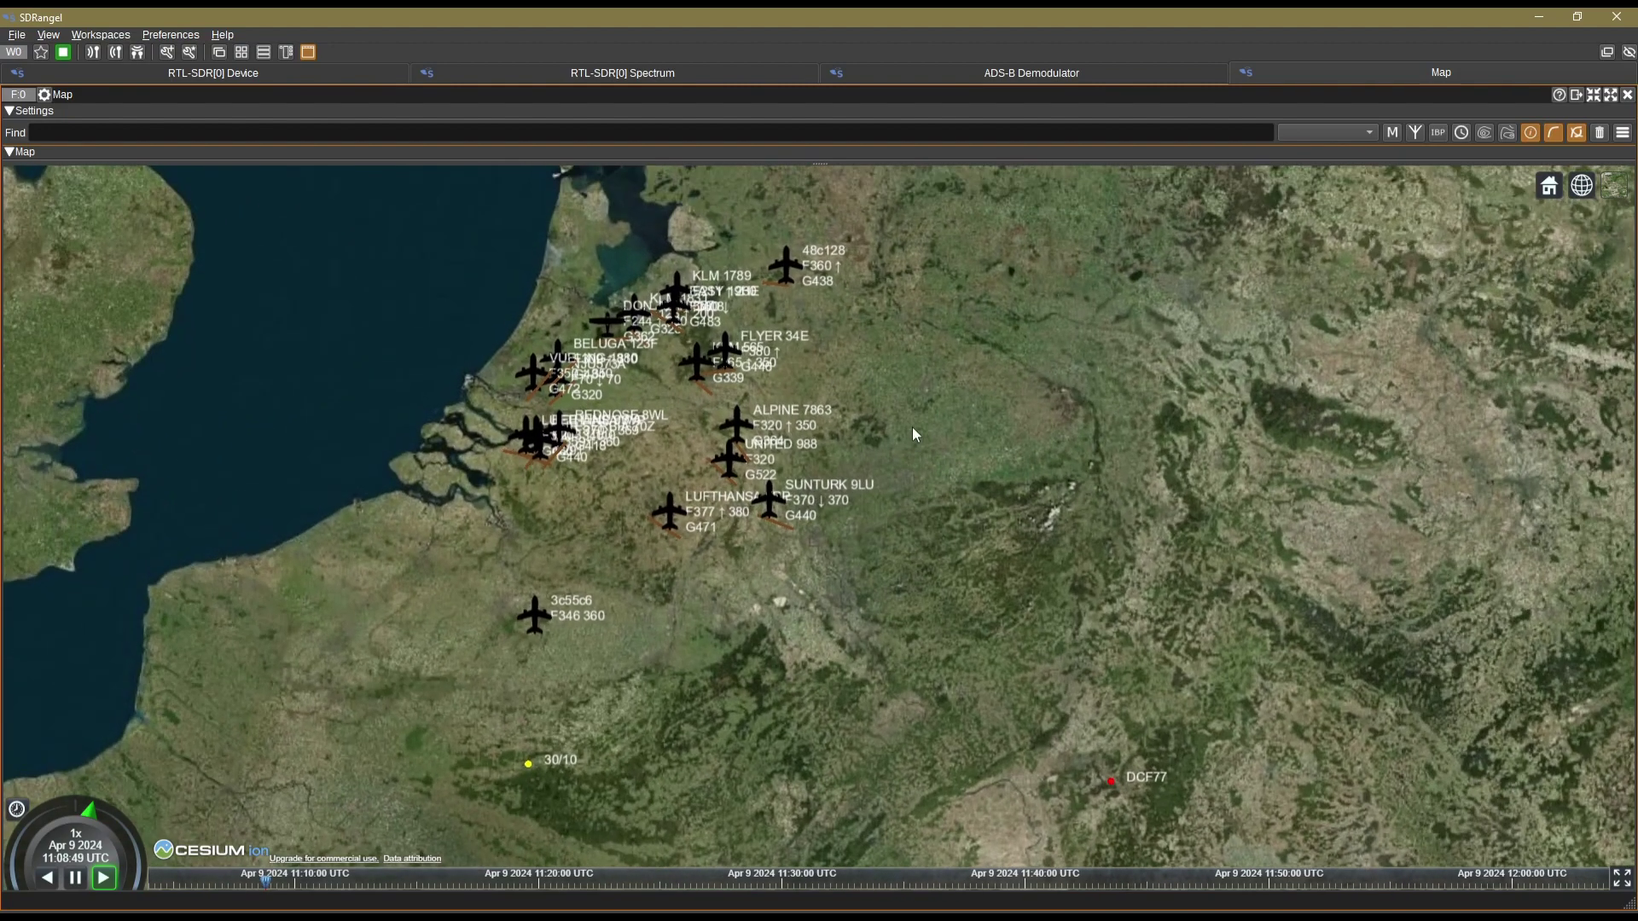
pyautogui.click(670, 513)
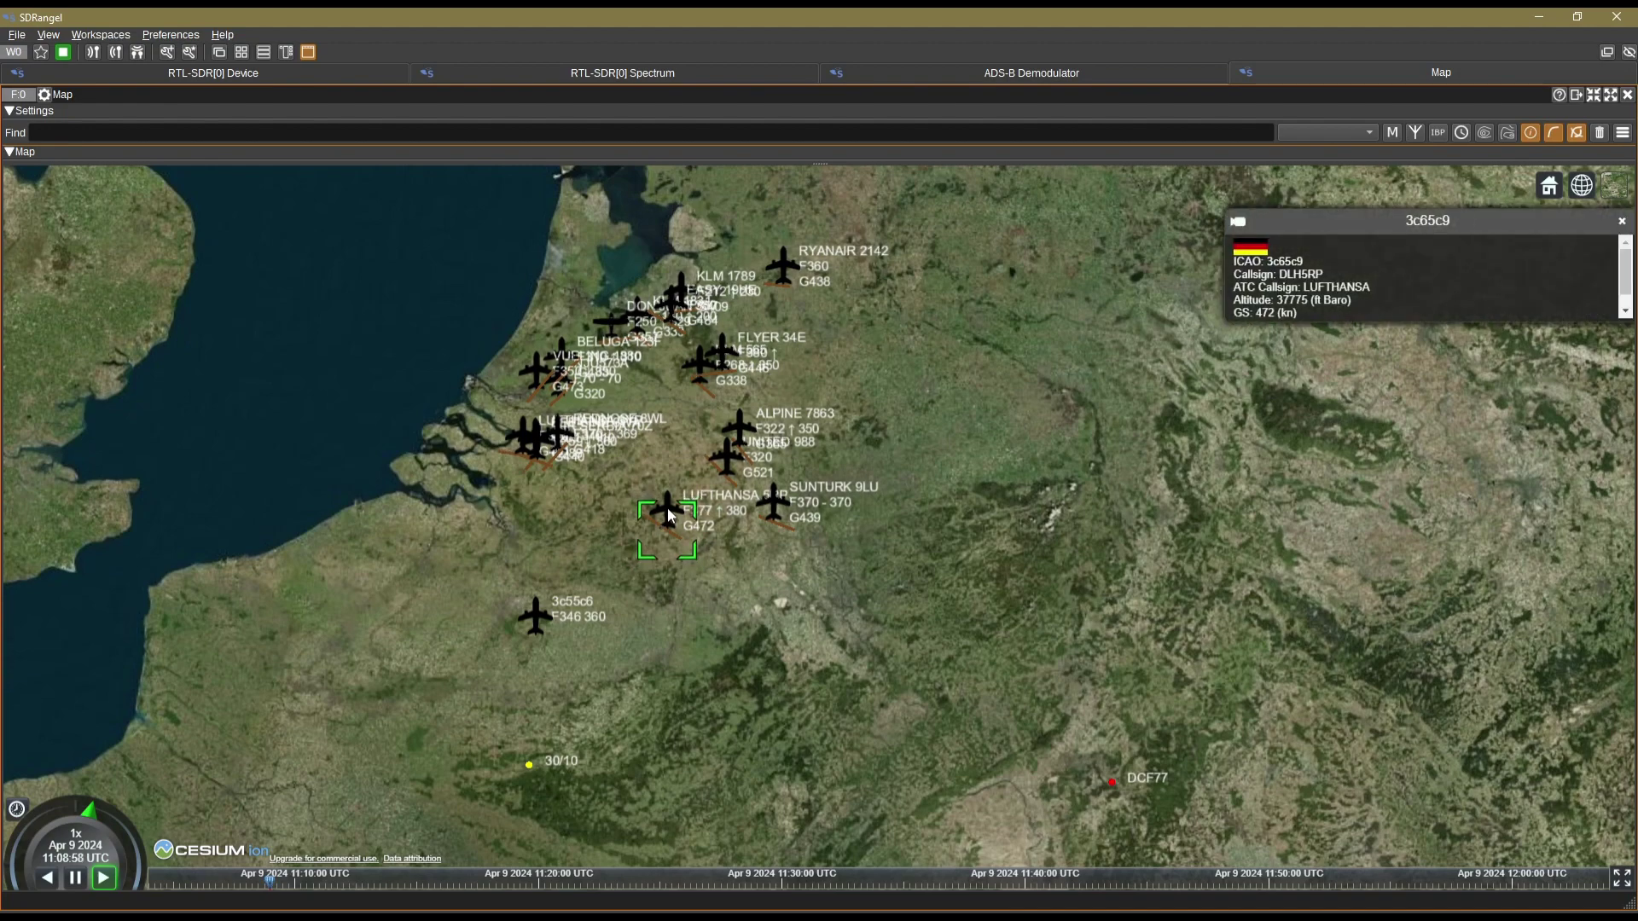
# Make the 3D camera follow LUFTHANSA 5RP with its track line shown
pyautogui.click(1239, 223)
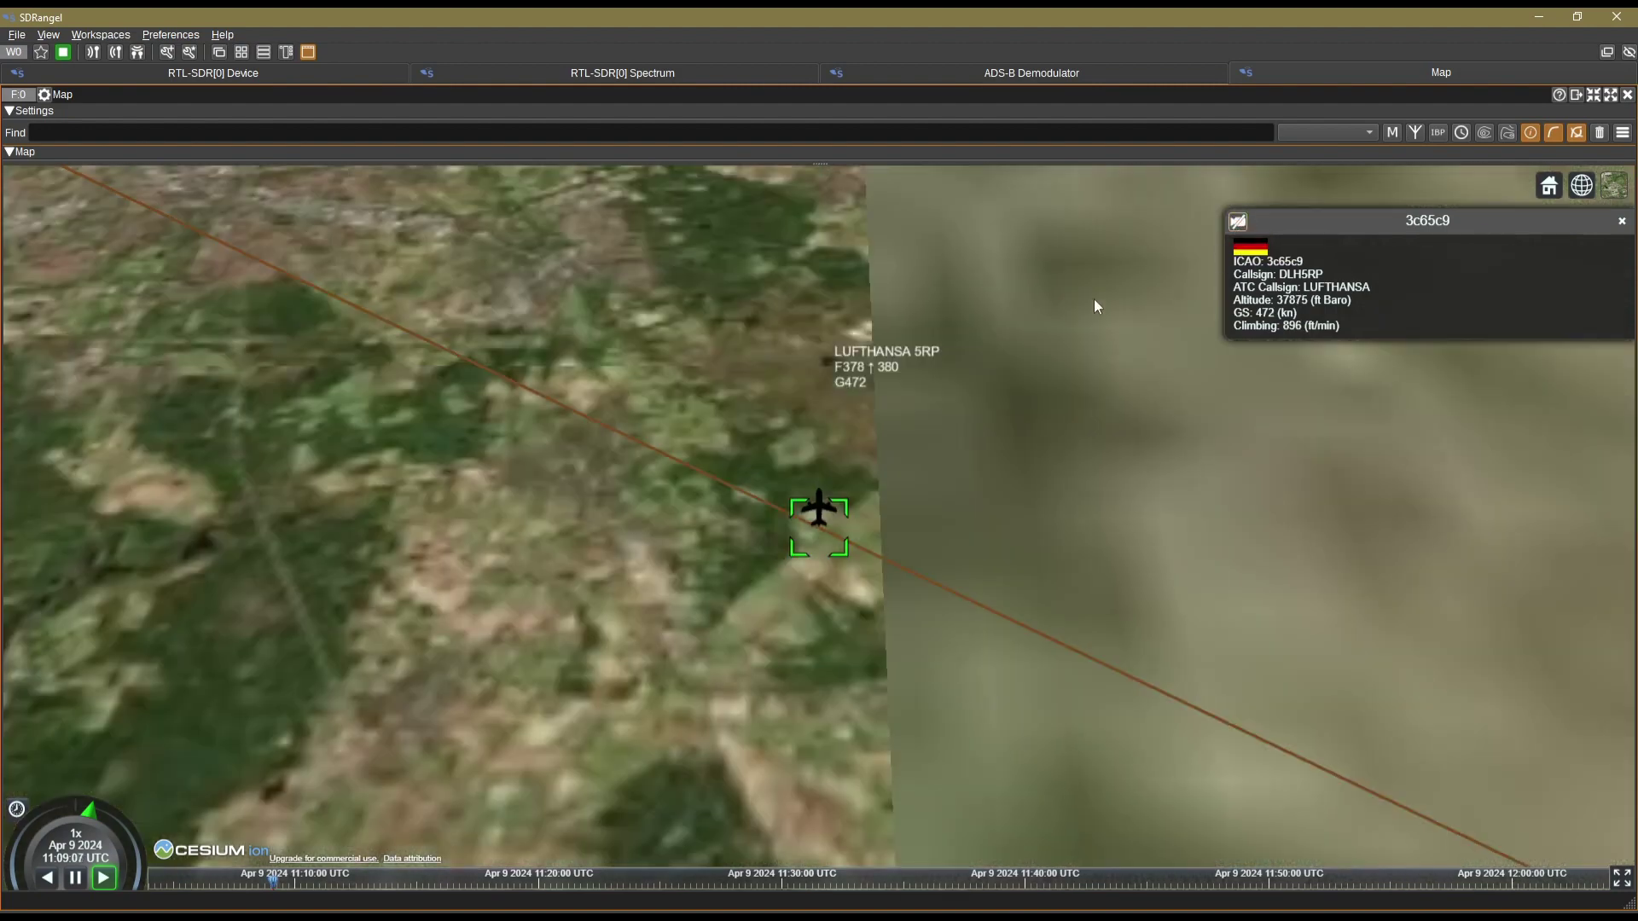